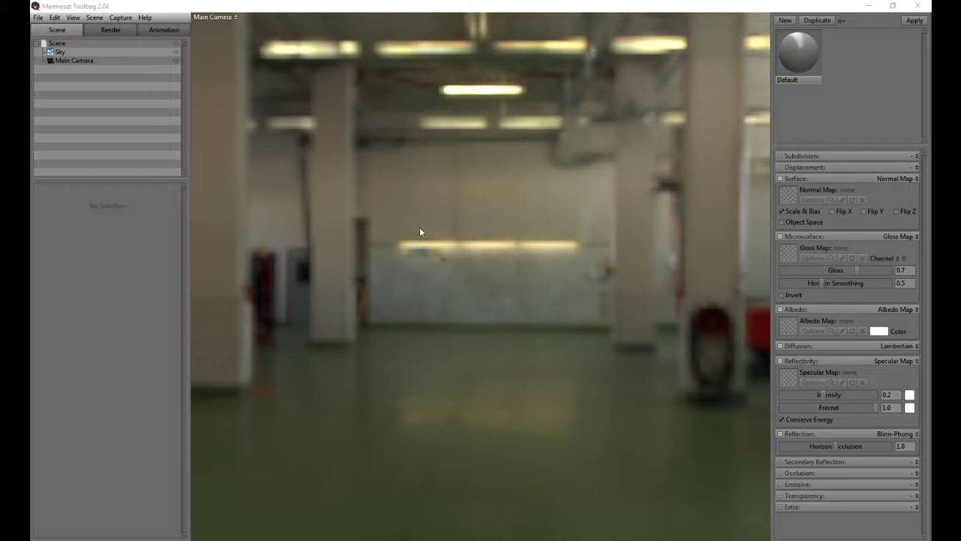
Step: Hide the interface panels to view the viewport on its own, and bring them back
{"action": "key", "text": "Tab"}
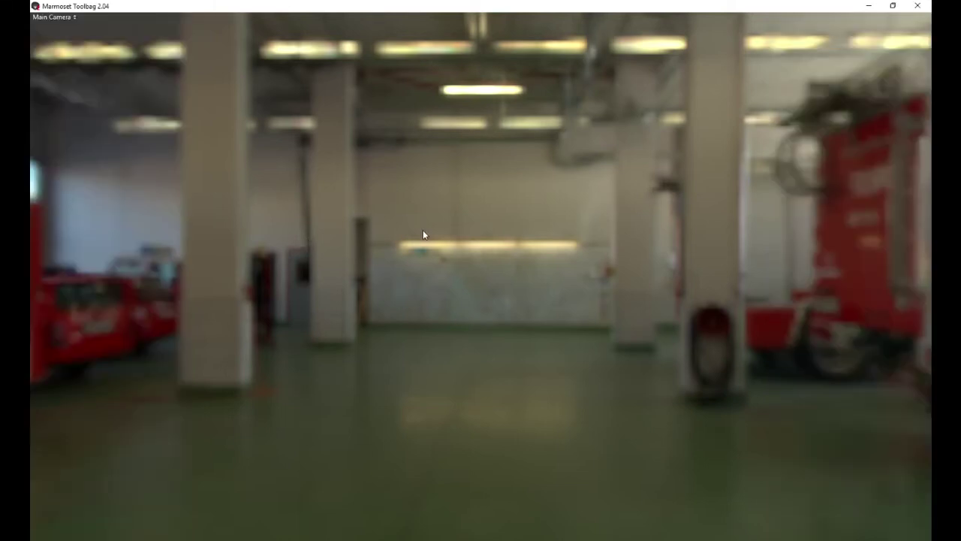
{"action": "key", "text": "Tab"}
{"action": "key", "text": "Tab"}
{"action": "key", "text": "Tab"}
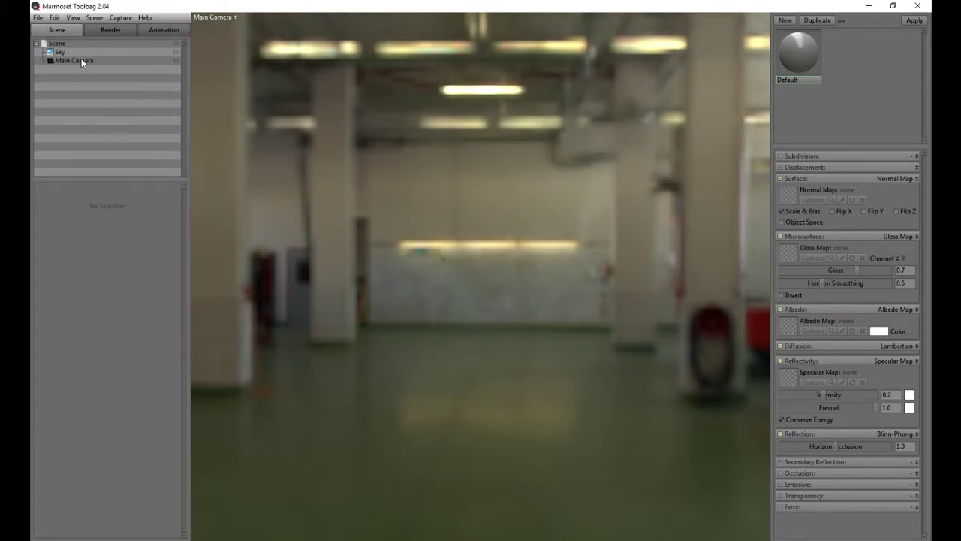
Step: Open the preferences, review the content options and the full output folder path, and accept the dialog
{"action": "left_click", "coordinate": [38, 19]}
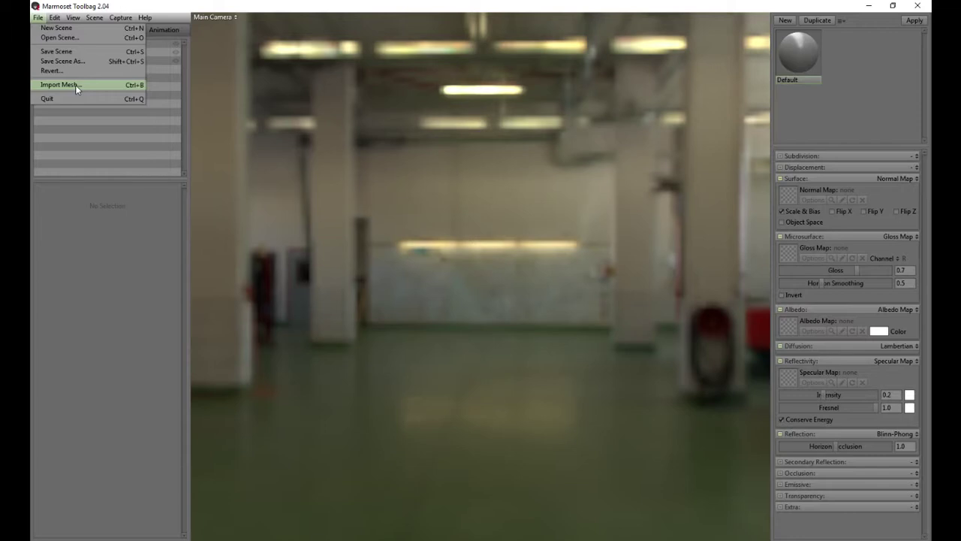
{"action": "mouse_move", "coordinate": [56, 18]}
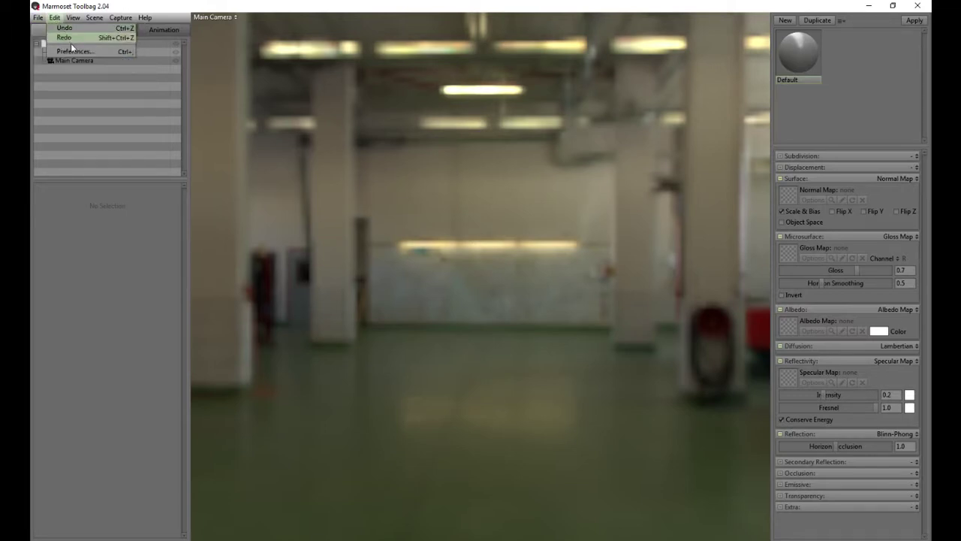
{"action": "left_click", "coordinate": [73, 50]}
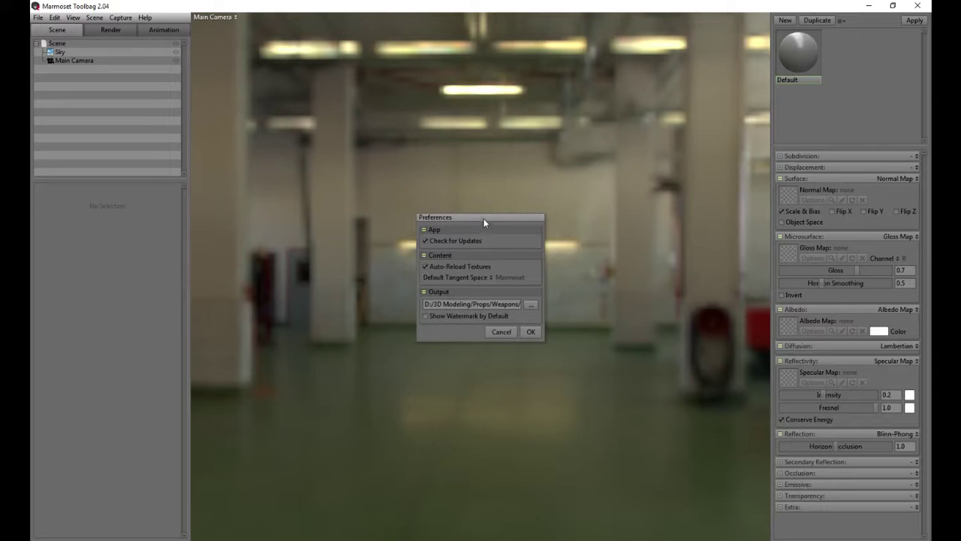
{"action": "left_click_drag", "start_coordinate": [484, 217], "coordinate": [484, 198]}
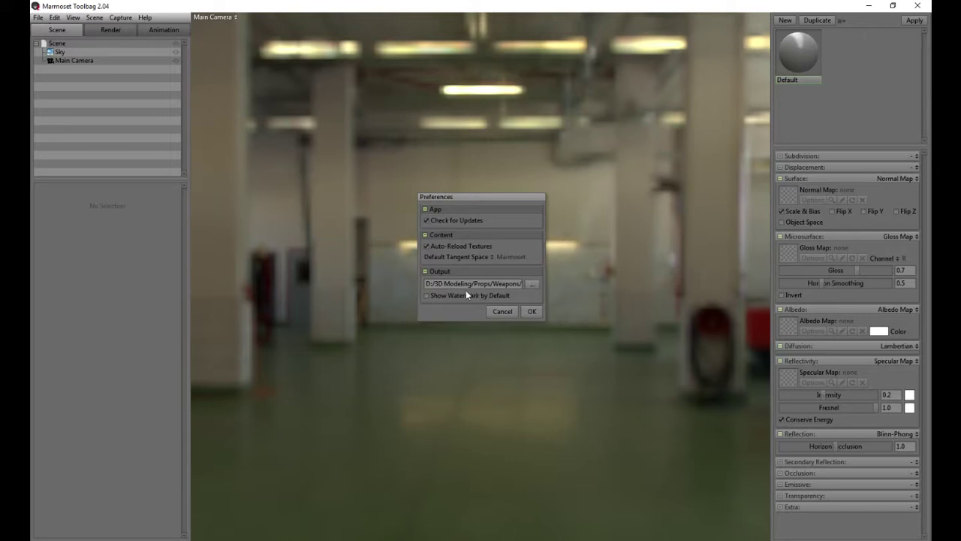
{"action": "left_click_drag", "start_coordinate": [473, 284], "coordinate": [513, 284]}
{"action": "left_click", "coordinate": [456, 311]}
{"action": "left_click", "coordinate": [532, 312]}
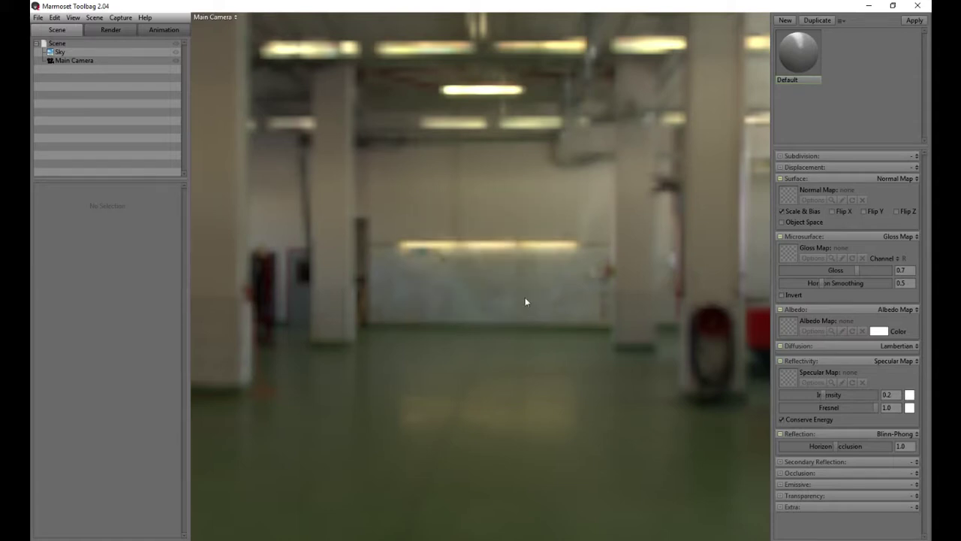
Step: Review the image and turntable options in the capture settings, accept them, and check the help commands
{"action": "left_click", "coordinate": [74, 18]}
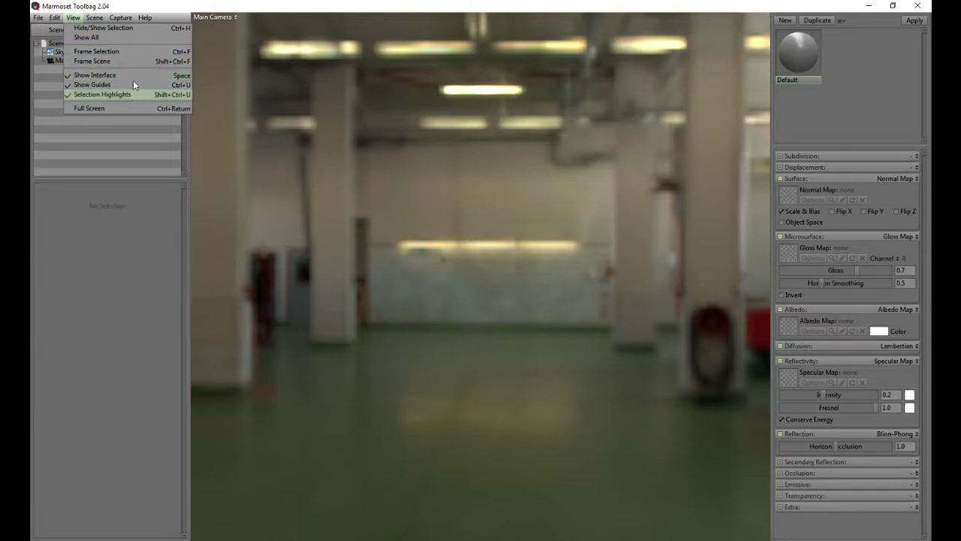
{"action": "mouse_move", "coordinate": [94, 18]}
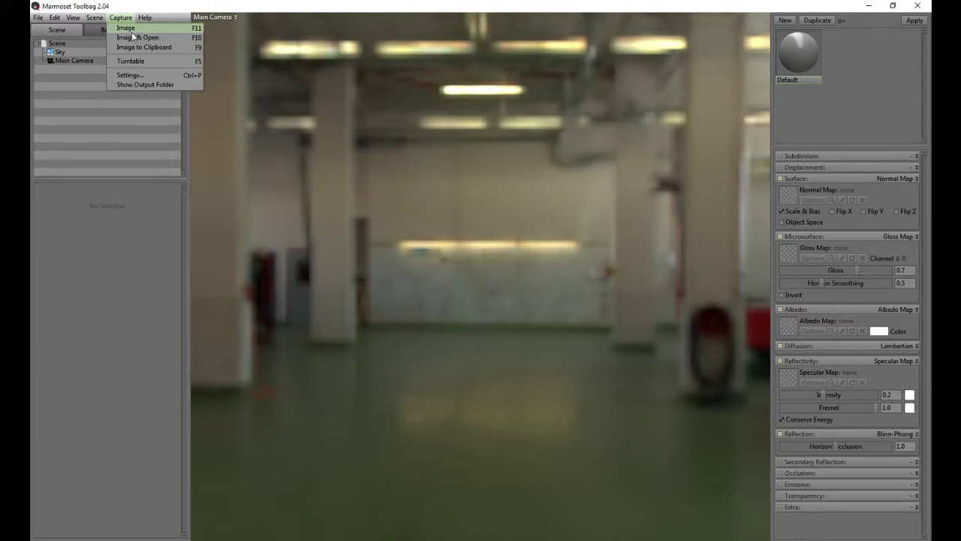
{"action": "left_click", "coordinate": [158, 77]}
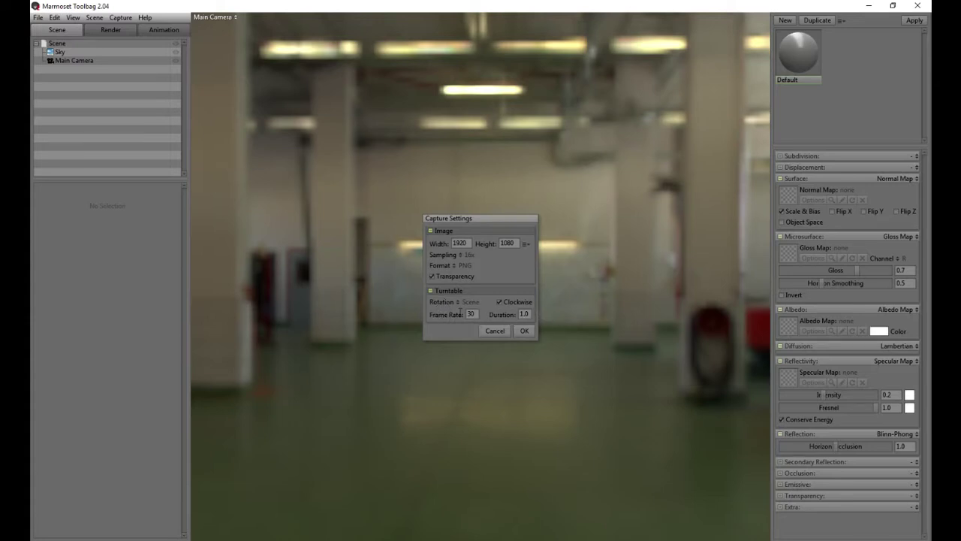
{"action": "left_click", "coordinate": [525, 331]}
{"action": "left_click", "coordinate": [144, 17]}
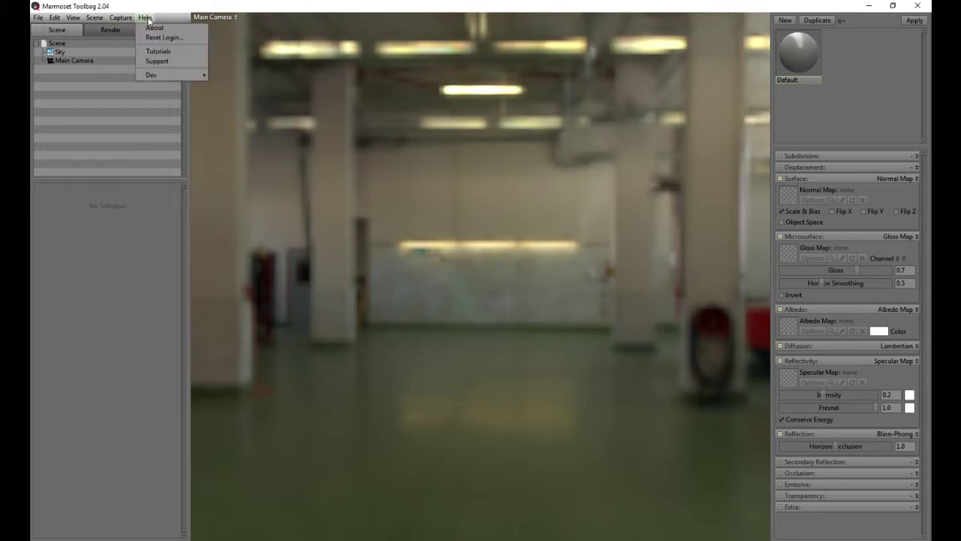
{"action": "left_click", "coordinate": [87, 143]}
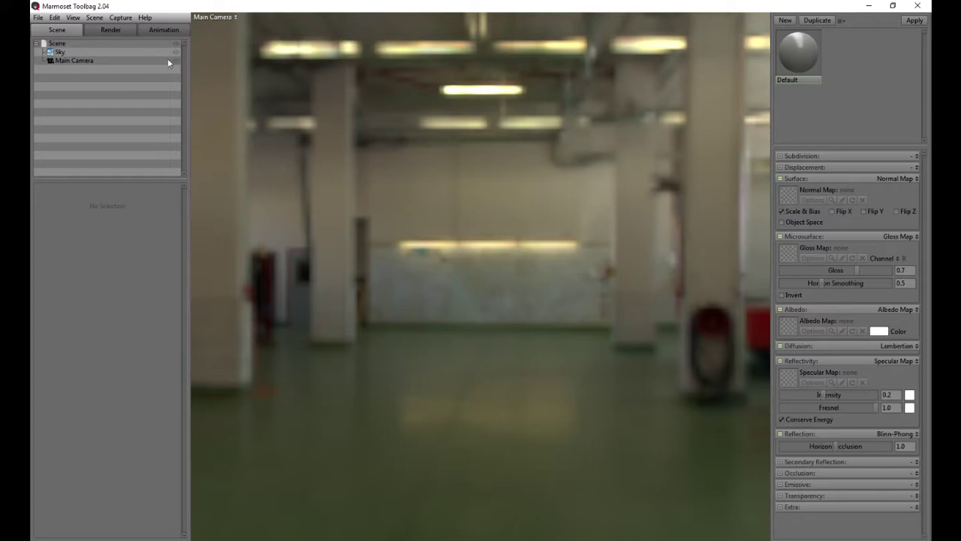
Step: Select the scene's Sky light and open its sky presets to browse the available environments
{"action": "left_click", "coordinate": [60, 52]}
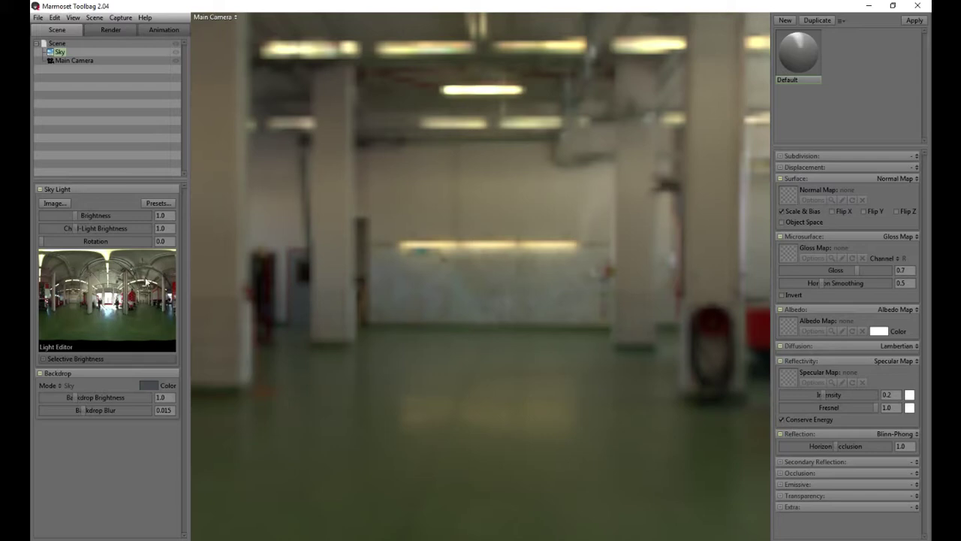
{"action": "left_click", "coordinate": [61, 203]}
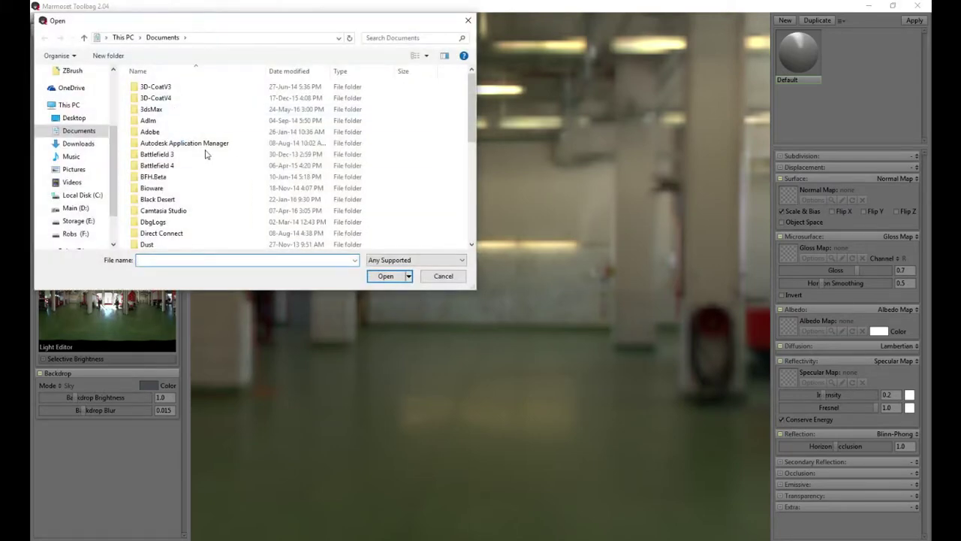
{"action": "left_click", "coordinate": [443, 277]}
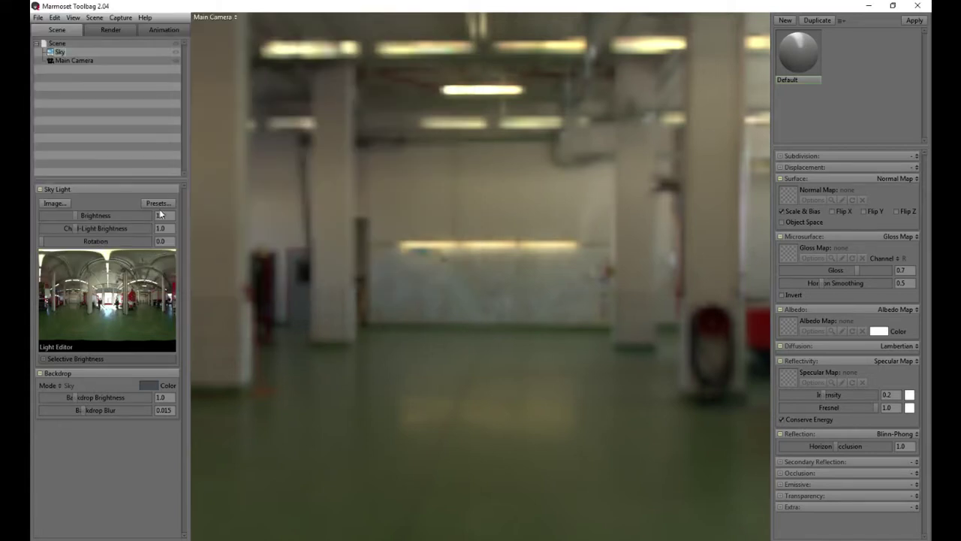
{"action": "left_click", "coordinate": [159, 204]}
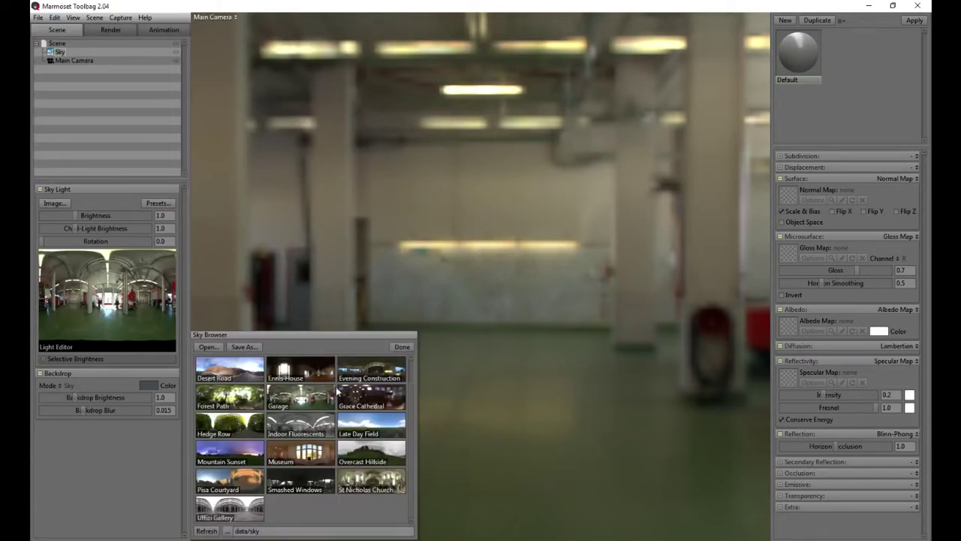
{"action": "scroll", "coordinate": [315, 387], "scroll_direction": "up", "scroll_amount": 1}
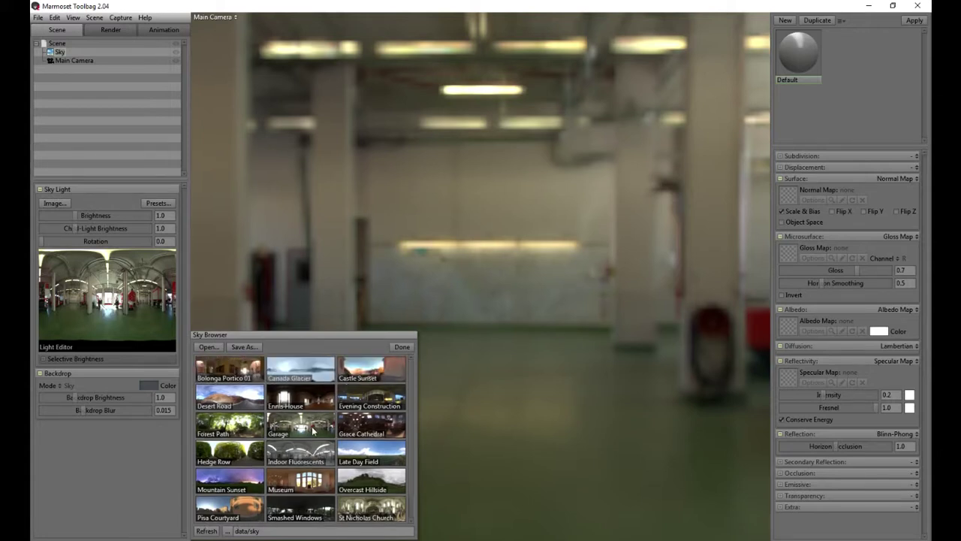
{"action": "scroll", "coordinate": [314, 429], "scroll_direction": "down", "scroll_amount": 1}
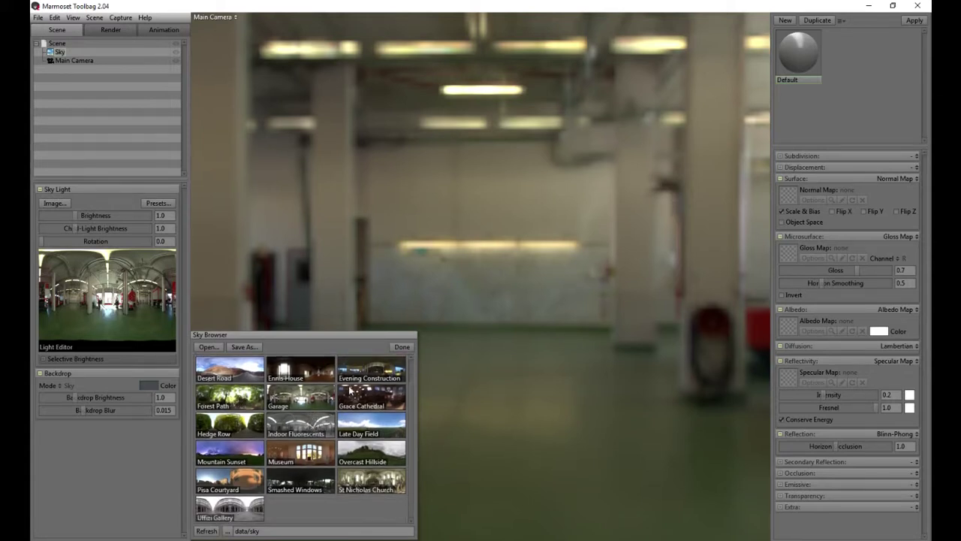
Step: Try the Forest Path, Indoor Fluorescents, Museum, St Nicholas Church and Smashed Windows skies, looking around the environments
{"action": "left_click", "coordinate": [245, 405]}
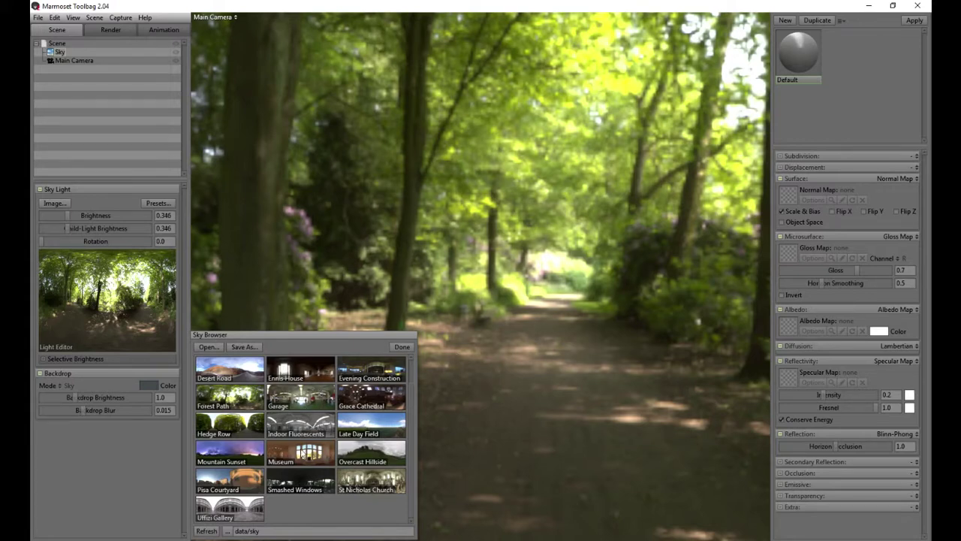
{"action": "left_click", "coordinate": [300, 425]}
{"action": "left_click", "coordinate": [483, 233]}
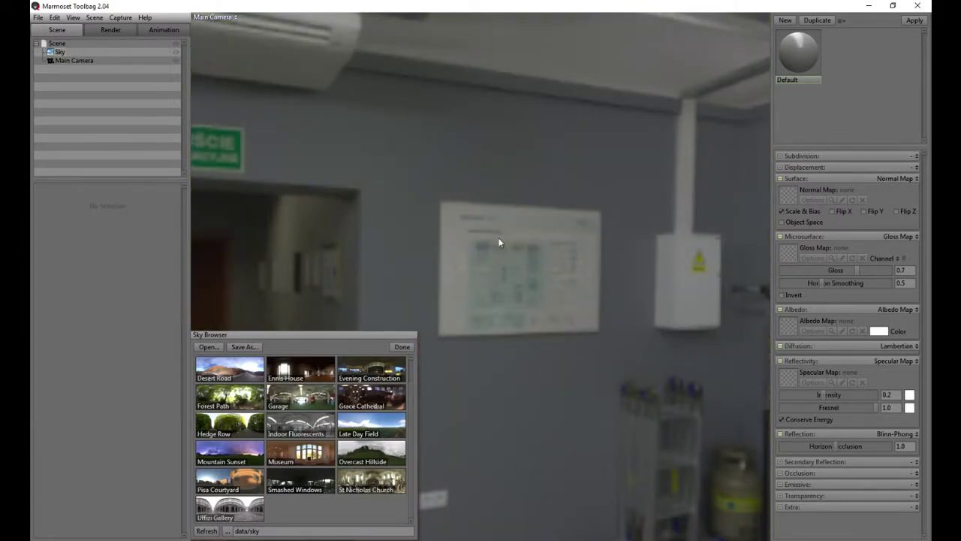
{"action": "left_click_drag", "start_coordinate": [430, 243], "coordinate": [691, 248]}
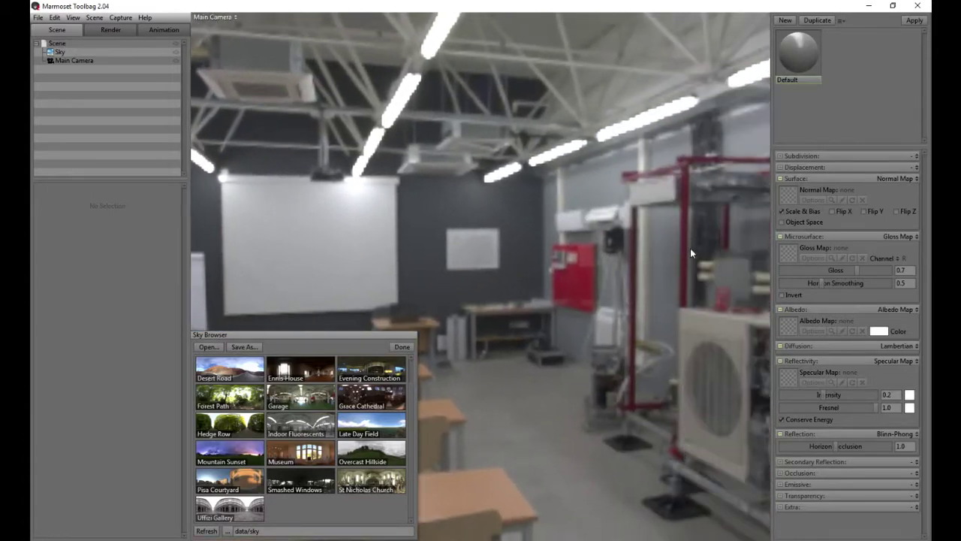
{"action": "left_click", "coordinate": [315, 454]}
{"action": "left_click_drag", "start_coordinate": [461, 223], "coordinate": [581, 280]}
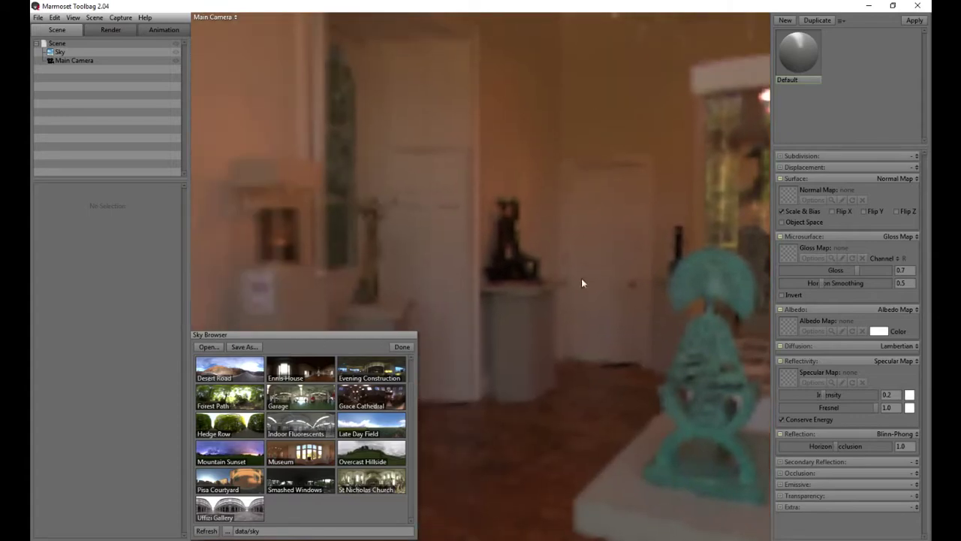
{"action": "left_click", "coordinate": [368, 487]}
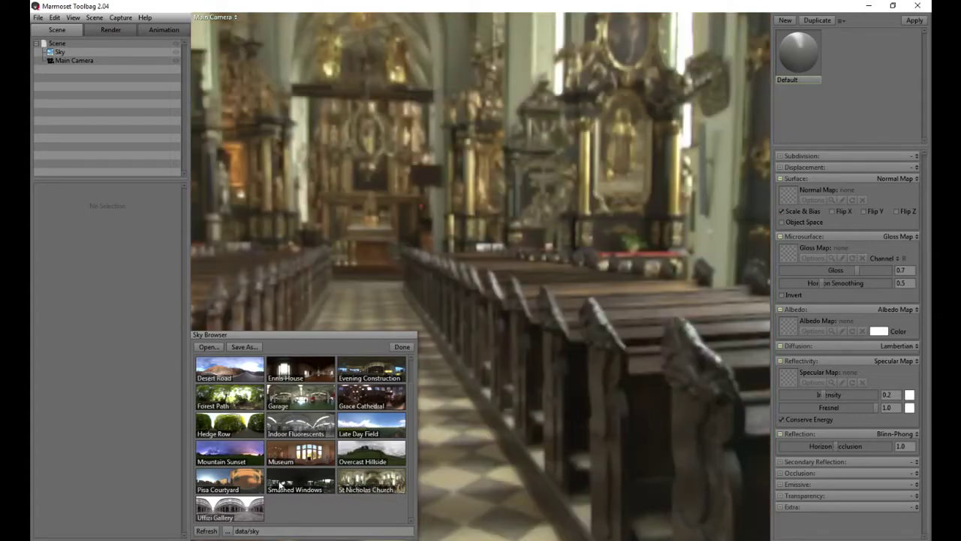
{"action": "left_click", "coordinate": [301, 487]}
{"action": "left_click_drag", "start_coordinate": [609, 310], "coordinate": [841, 324]}
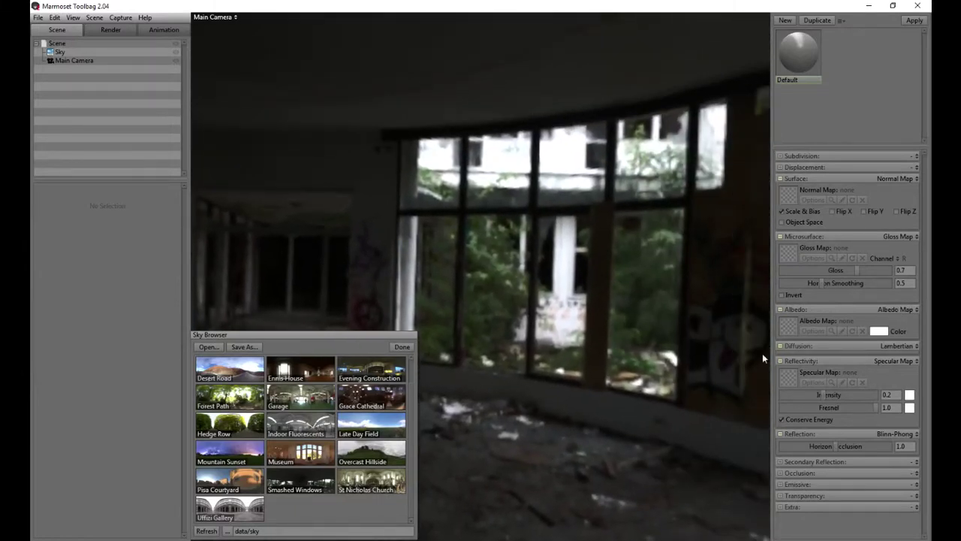
Step: Apply the Uffizi Gallery sky preset and close the sky browser
{"action": "left_click", "coordinate": [229, 510]}
{"action": "left_click_drag", "start_coordinate": [524, 268], "coordinate": [297, 259]}
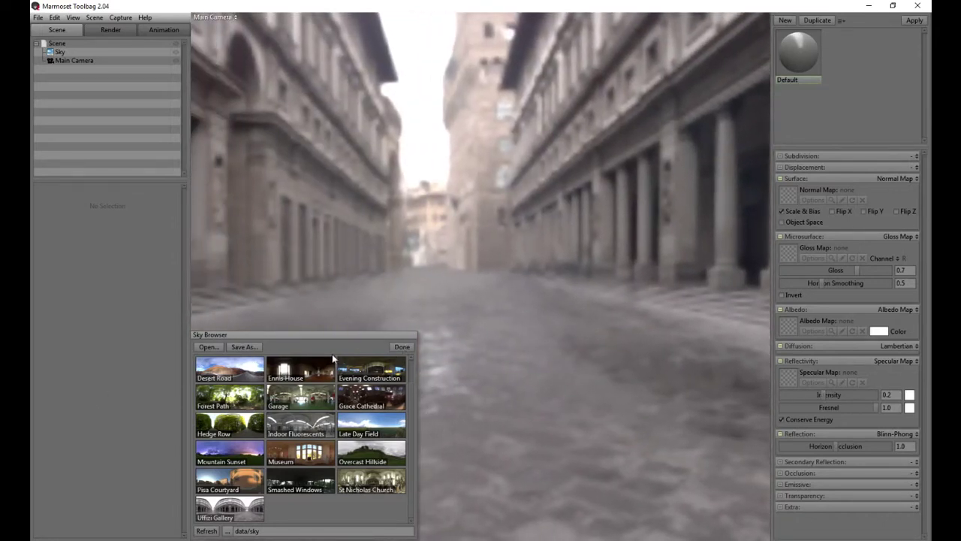
{"action": "left_click", "coordinate": [401, 347]}
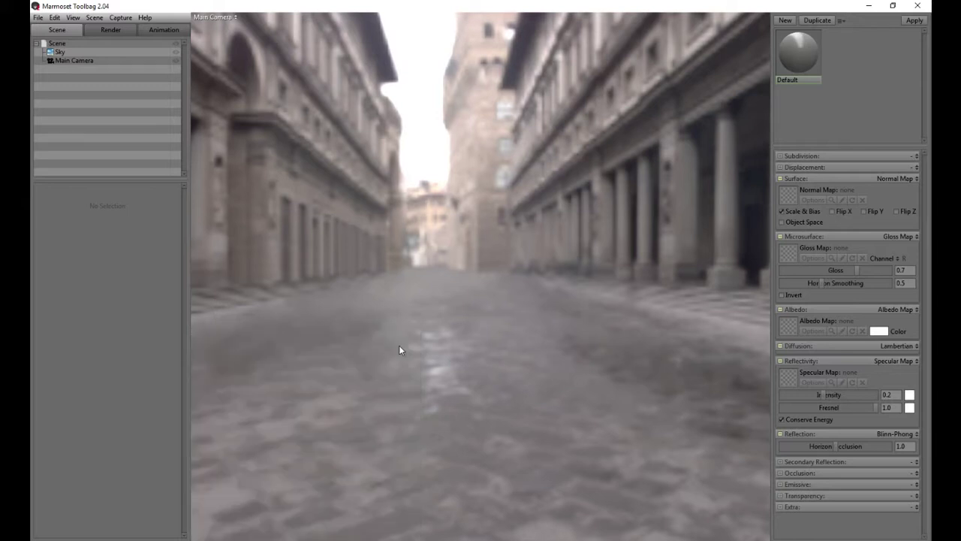
Step: Examine the Main Camera's settings, the list of viewport cameras and the command for adding a new camera
{"action": "left_click", "coordinate": [74, 61]}
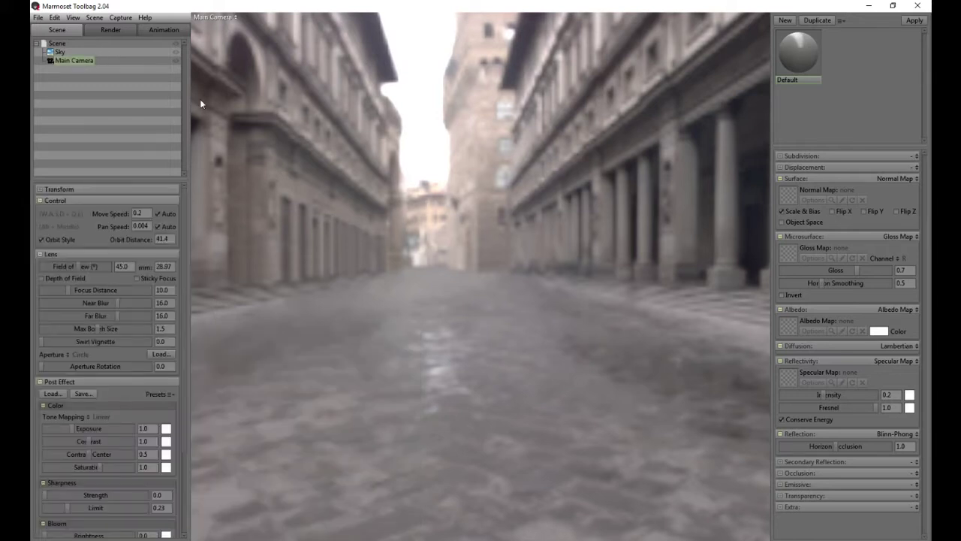
{"action": "left_click", "coordinate": [229, 18]}
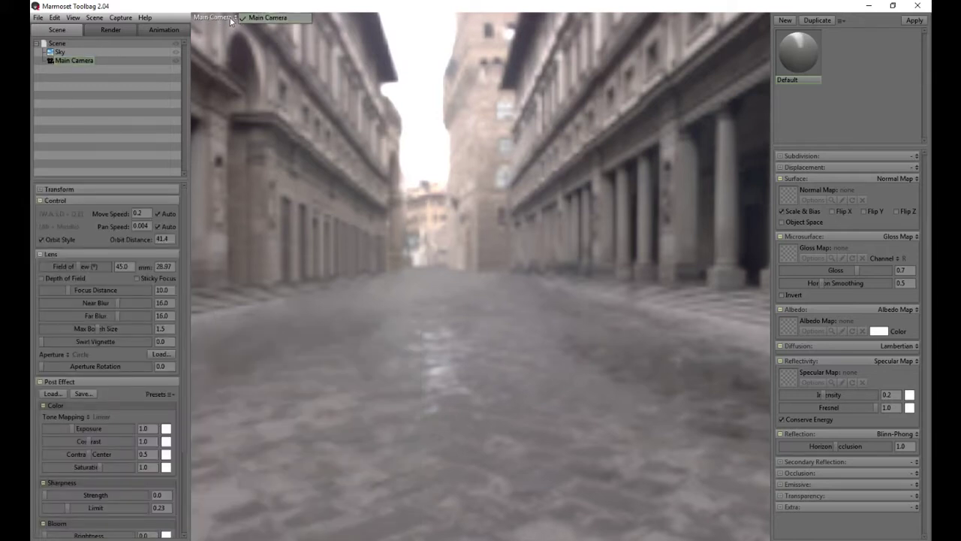
{"action": "left_click", "coordinate": [215, 17]}
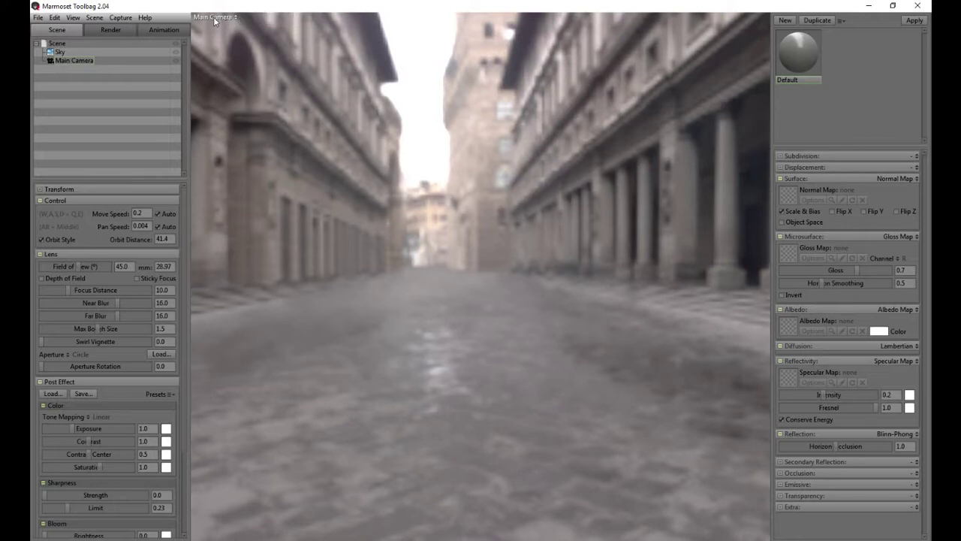
{"action": "left_click", "coordinate": [91, 18]}
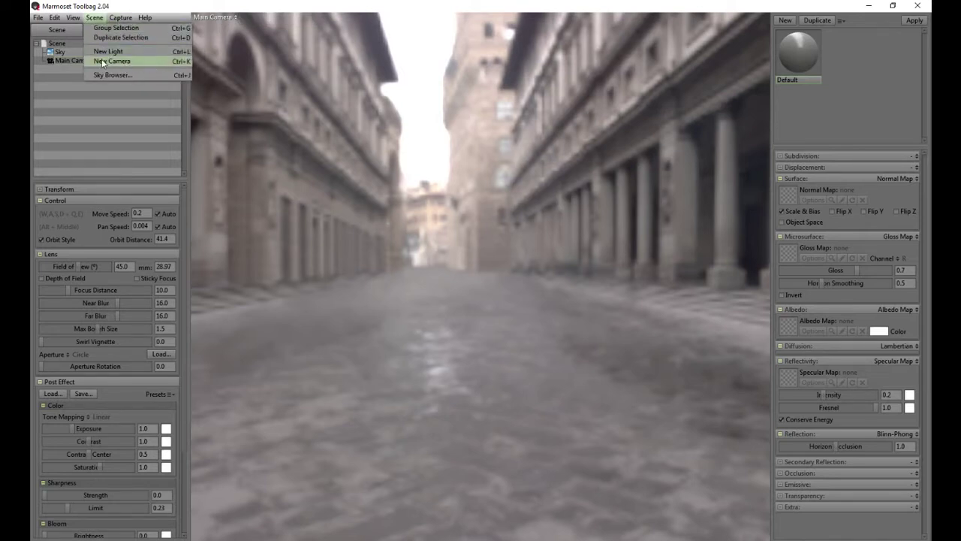
{"action": "left_click", "coordinate": [83, 163]}
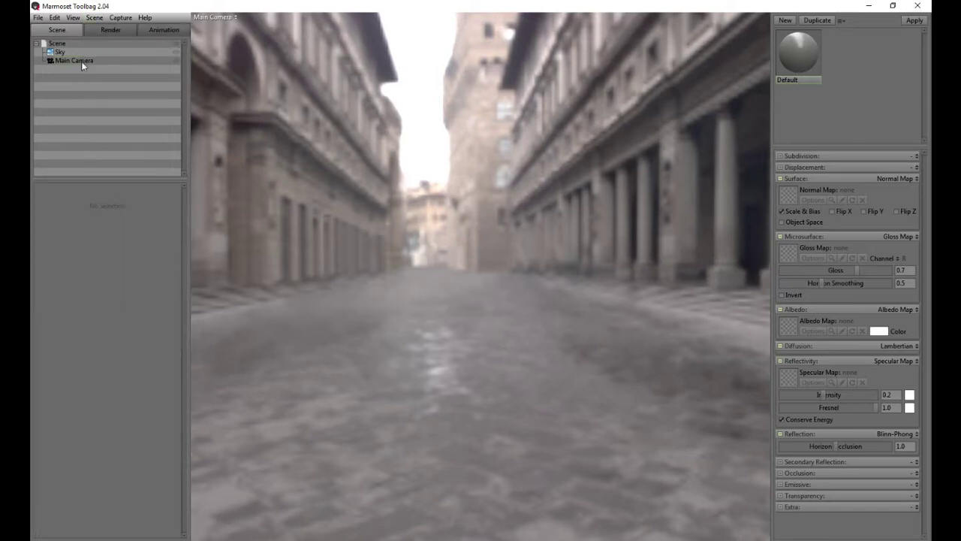
Step: Select the Main Camera, check its transform values, and set its field of view to 43°
{"action": "left_click", "coordinate": [83, 63]}
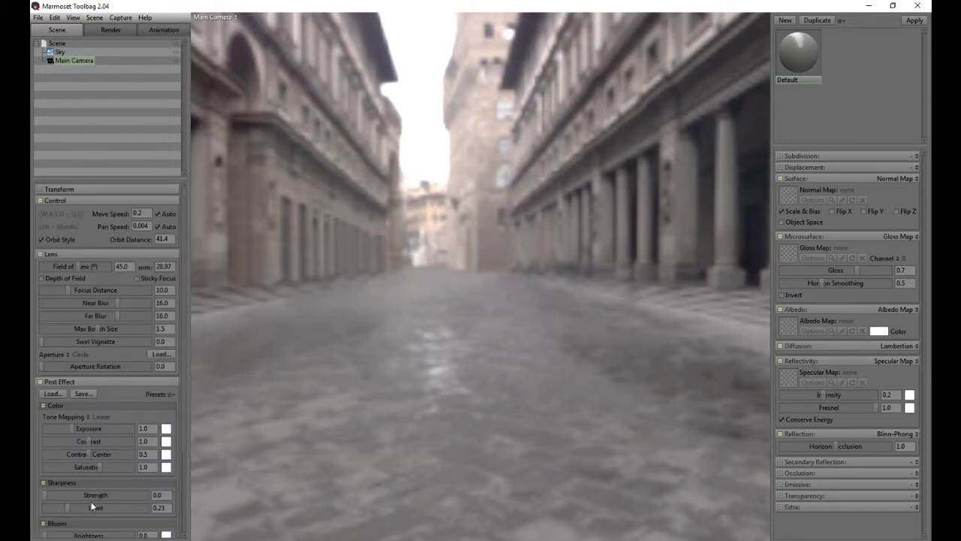
{"action": "left_click", "coordinate": [40, 189]}
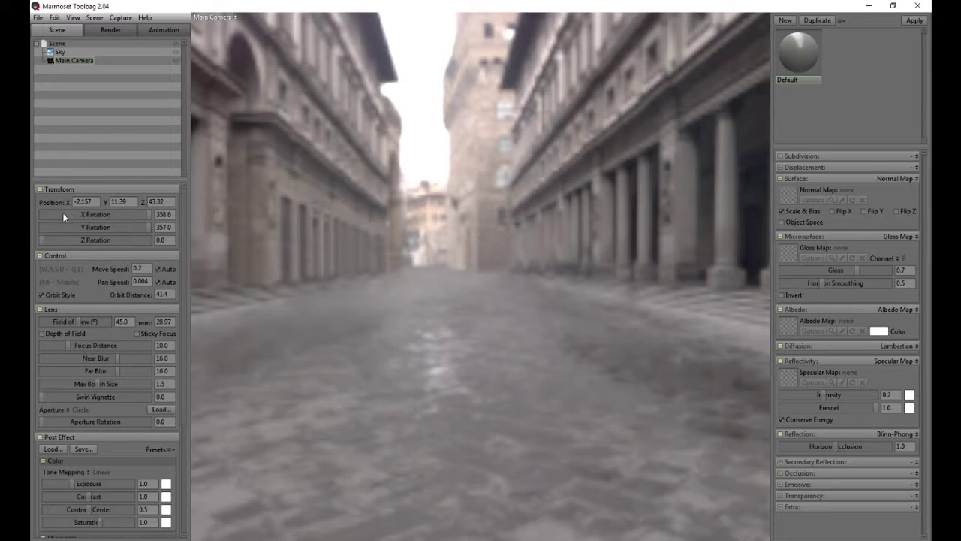
{"action": "left_click", "coordinate": [41, 189]}
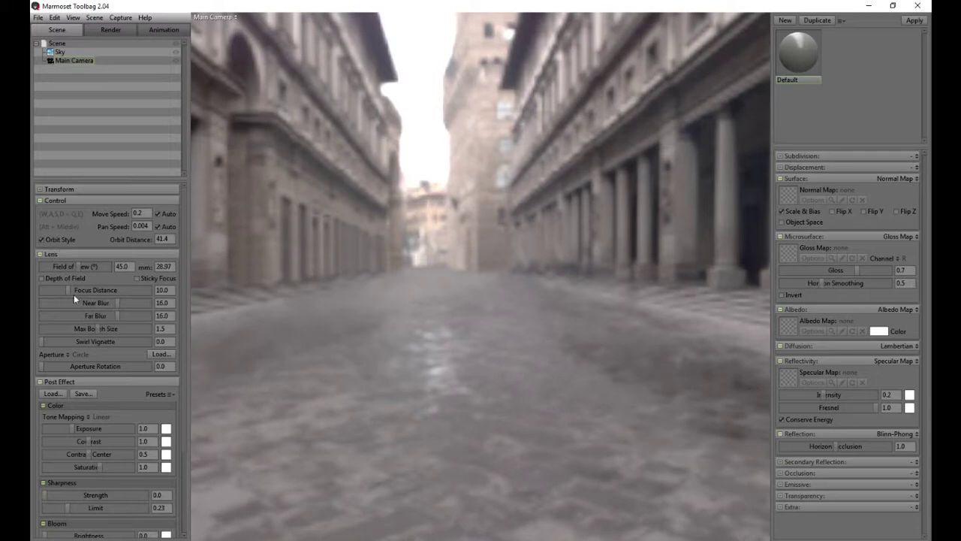
{"action": "left_click_drag", "start_coordinate": [78, 267], "coordinate": [78, 267]}
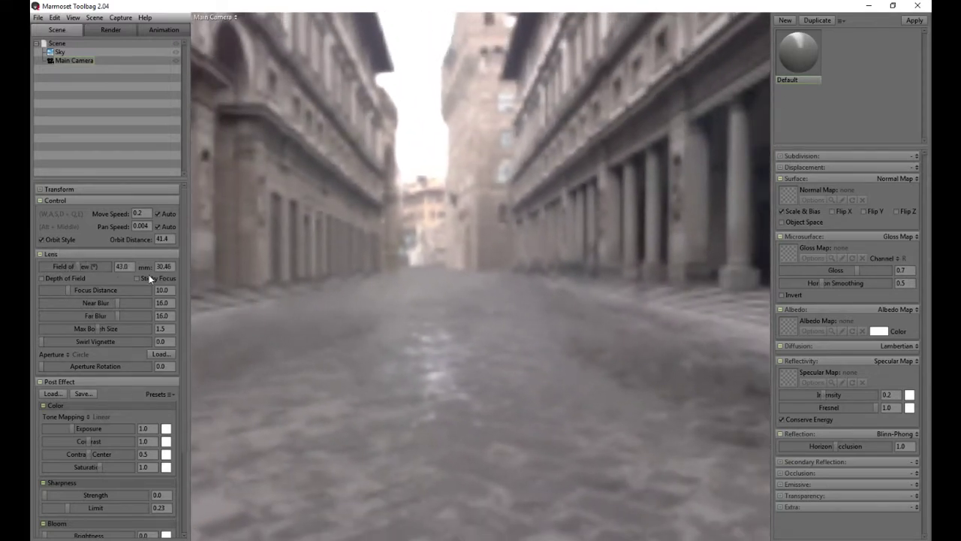
Step: Set the Main Camera's focal length to 35 mm
{"action": "left_click", "coordinate": [168, 266]}
{"action": "type", "text": "35"}
{"action": "key", "text": "Return"}
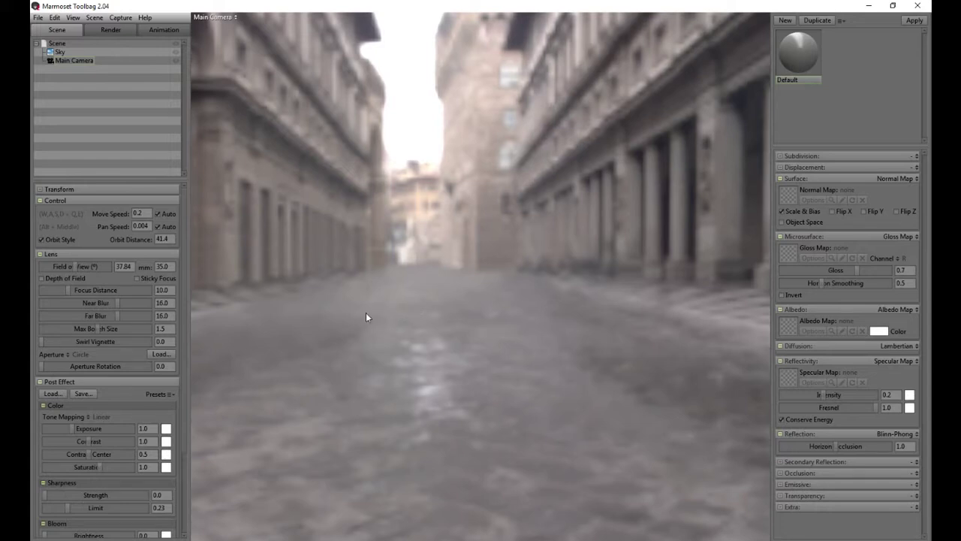
Step: Examine the Main Camera's Depth of Field option and post effect settings, including the Tone Mapping choices
{"action": "left_click", "coordinate": [58, 277]}
{"action": "left_click", "coordinate": [56, 278]}
{"action": "scroll", "coordinate": [123, 348], "scroll_direction": "down", "scroll_amount": 5}
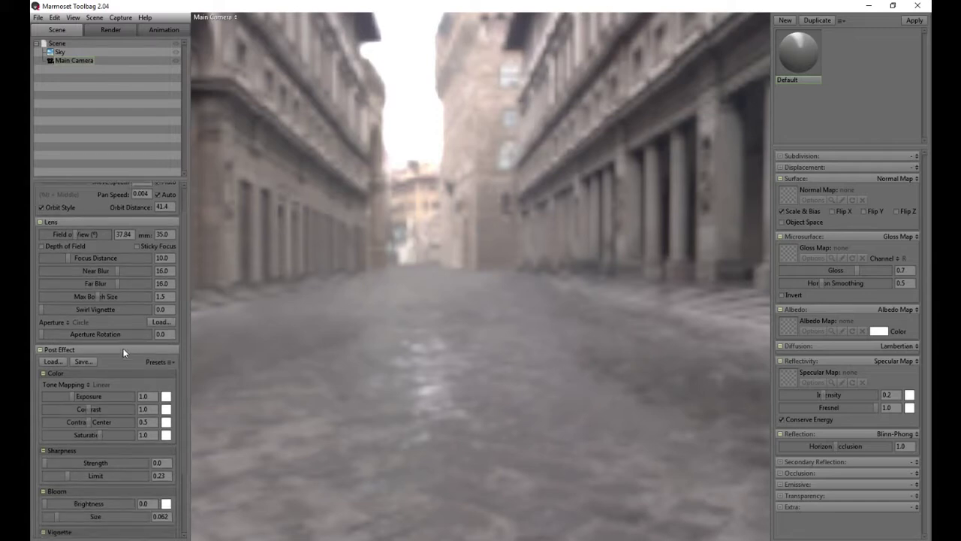
{"action": "scroll", "coordinate": [123, 347], "scroll_direction": "down", "scroll_amount": 1}
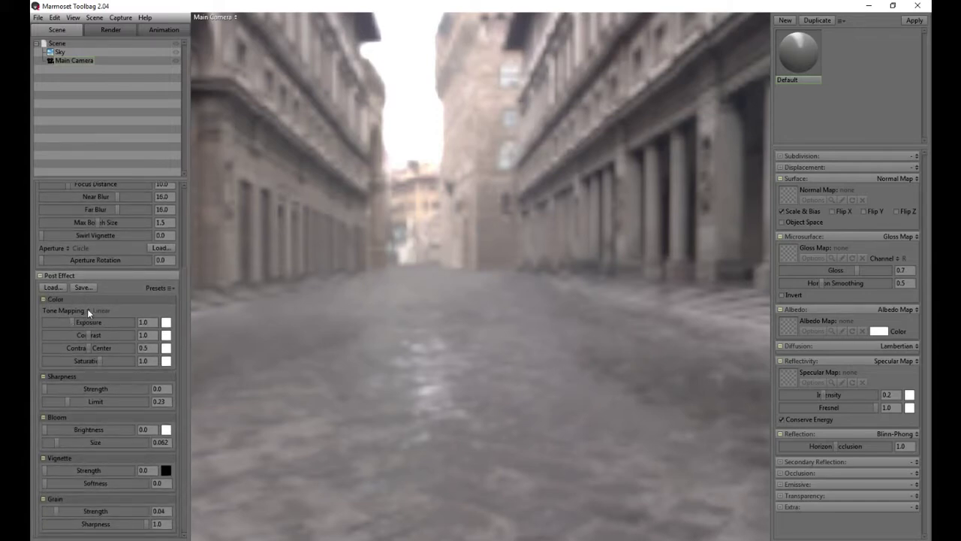
{"action": "left_click", "coordinate": [87, 310]}
{"action": "left_click", "coordinate": [88, 310]}
{"action": "left_click", "coordinate": [88, 310]}
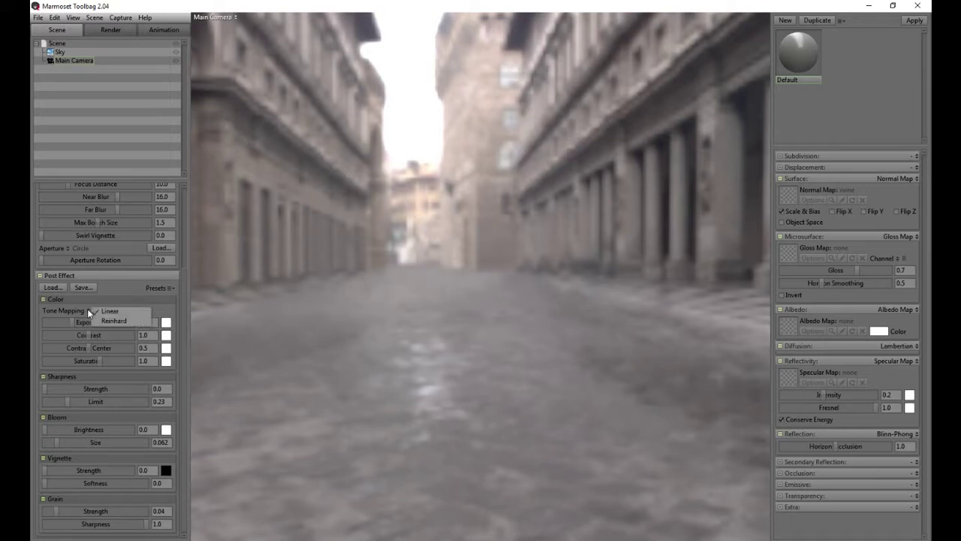
{"action": "left_click", "coordinate": [75, 311]}
{"action": "scroll", "coordinate": [125, 328], "scroll_direction": "up", "scroll_amount": 5}
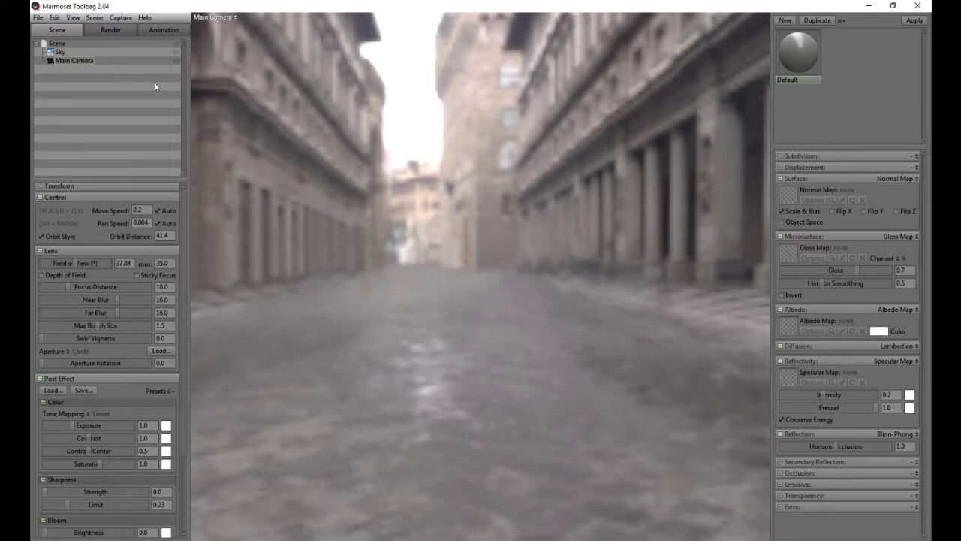
Step: Glance at the render settings, return to the scene hierarchy and bring the Panda01 model into the scene
{"action": "left_click", "coordinate": [111, 30]}
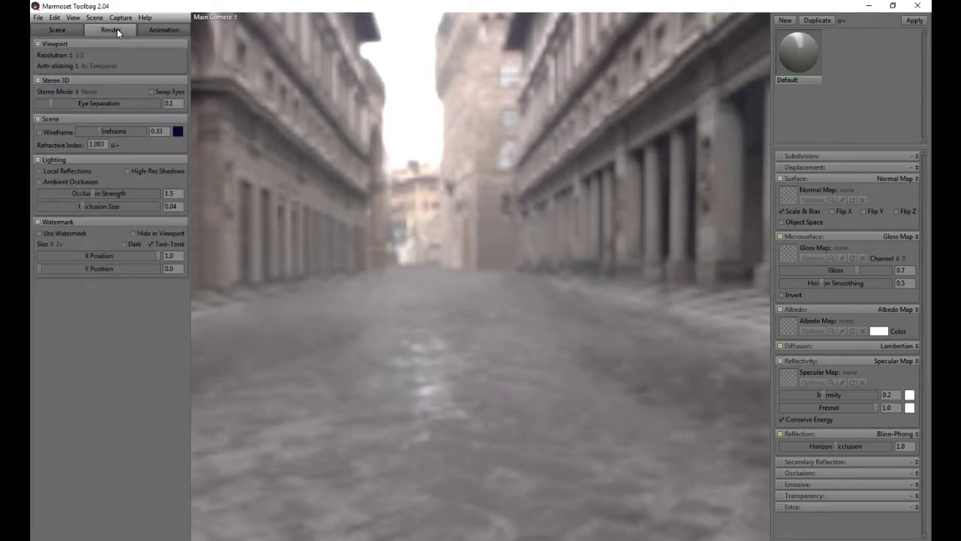
{"action": "left_click", "coordinate": [57, 30]}
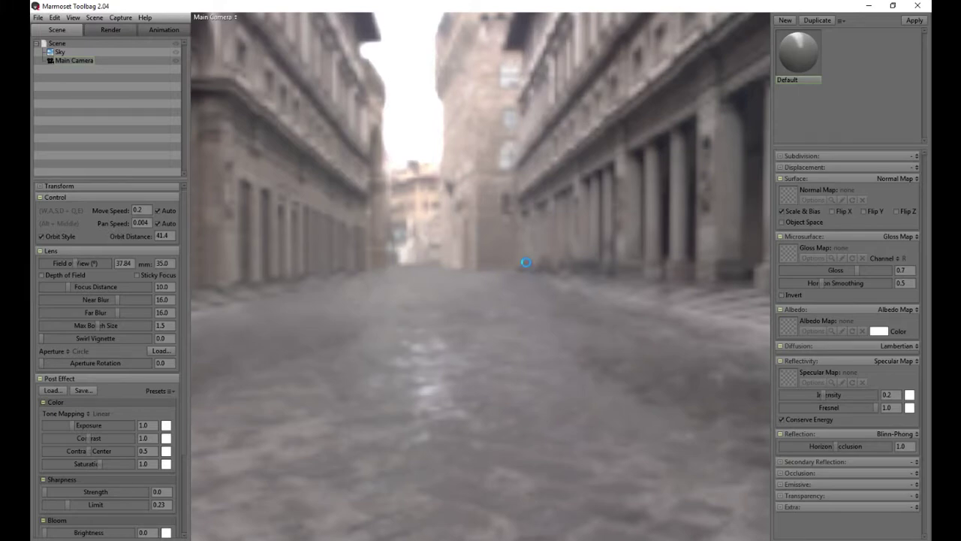
{"action": "mouse_move", "coordinate": [643, 253]}
{"action": "left_mouse_down"}
{"action": "mouse_move", "coordinate": [671, 247]}
{"action": "mouse_move", "coordinate": [605, 265]}
{"action": "mouse_move", "coordinate": [465, 251]}
{"action": "mouse_move", "coordinate": [561, 242]}
{"action": "mouse_move", "coordinate": [637, 255]}
{"action": "left_mouse_up"}
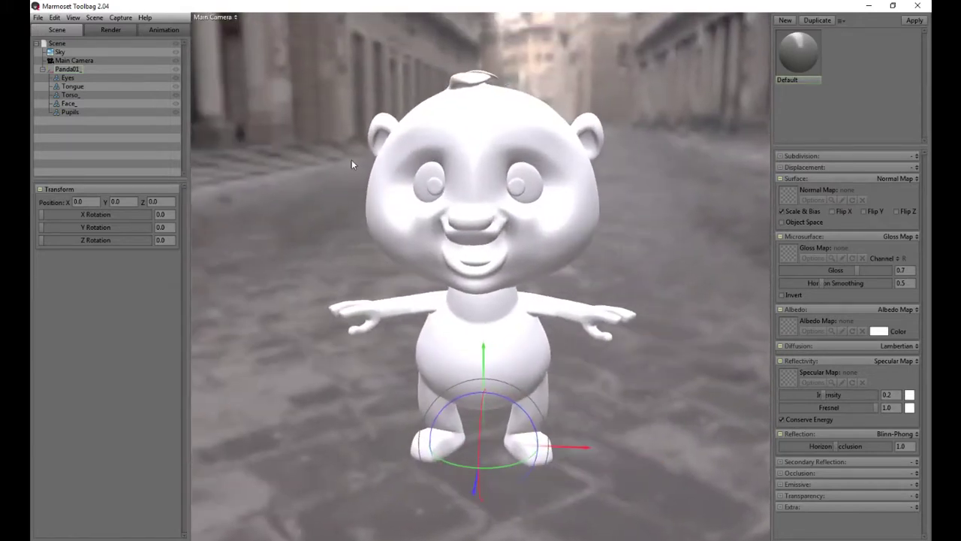
Step: Inspect the panda's Eyes, Tongue, Torso, Face and Pupils meshes one by one, and select the Panda01 group
{"action": "double_click", "coordinate": [77, 68]}
{"action": "left_click", "coordinate": [80, 86]}
{"action": "left_click", "coordinate": [71, 95]}
{"action": "left_click", "coordinate": [70, 103]}
{"action": "left_click", "coordinate": [70, 112]}
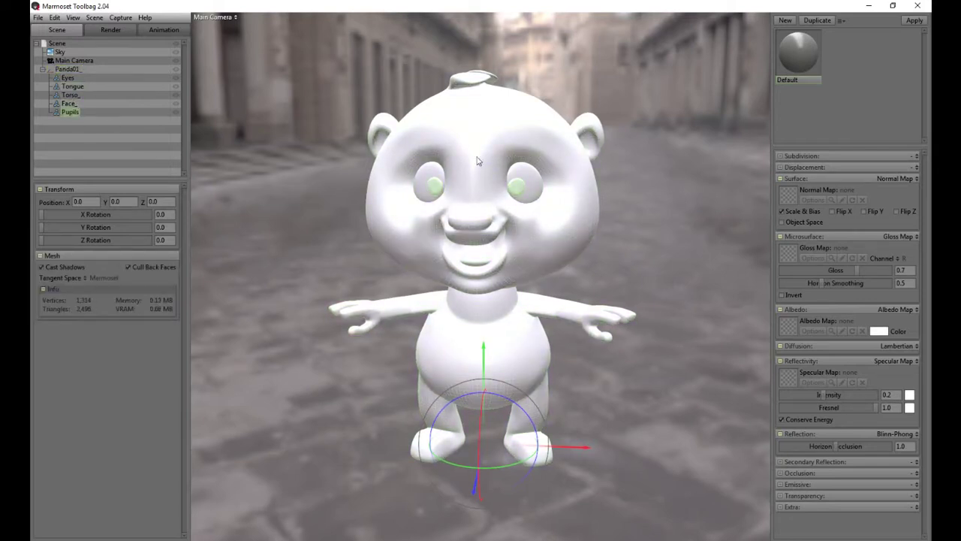
{"action": "mouse_move", "coordinate": [444, 196]}
{"action": "left_mouse_down"}
{"action": "mouse_move", "coordinate": [500, 198]}
{"action": "mouse_move", "coordinate": [451, 186]}
{"action": "left_mouse_up"}
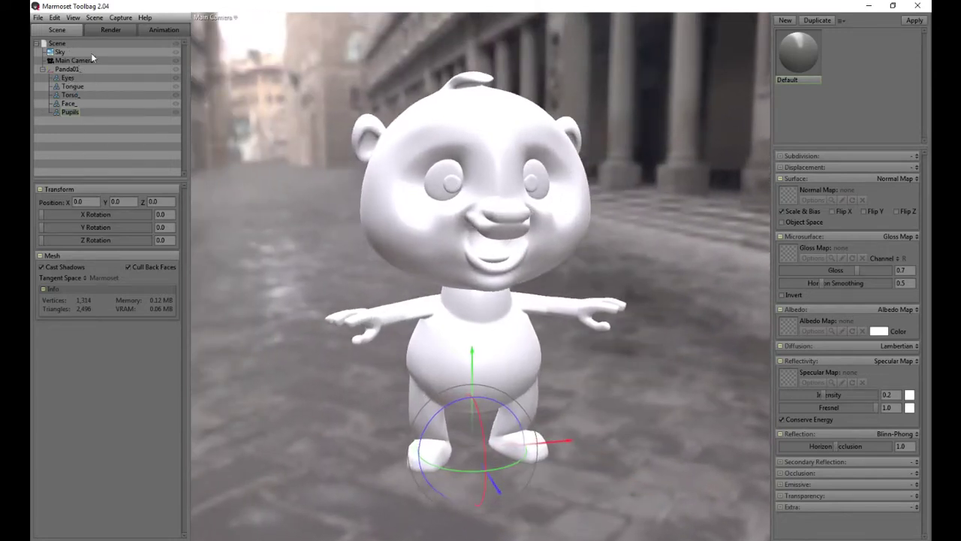
{"action": "left_click", "coordinate": [67, 69]}
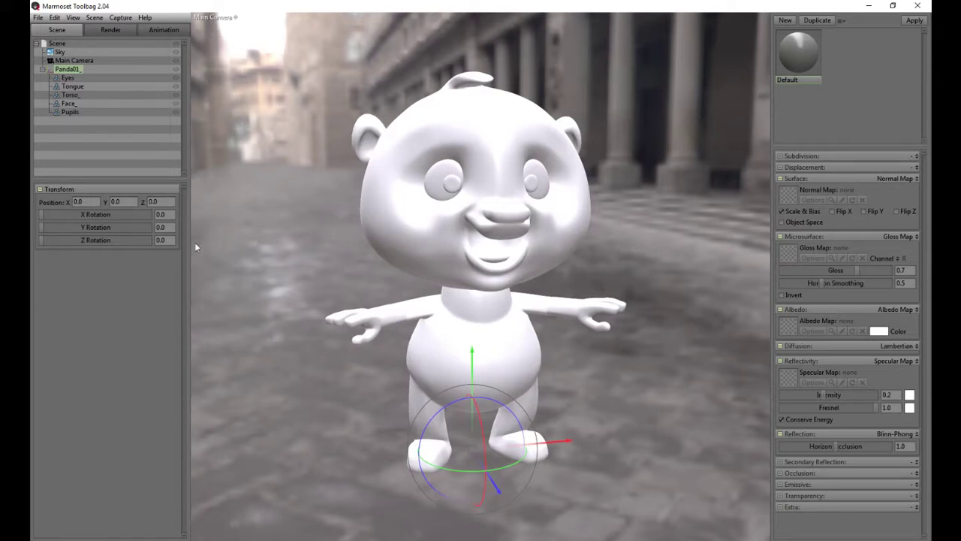
Step: Try the double and half viewport resolutions in the render settings, restore 1:1, and keep anti-aliasing at 4x Temporal
{"action": "left_click", "coordinate": [104, 32]}
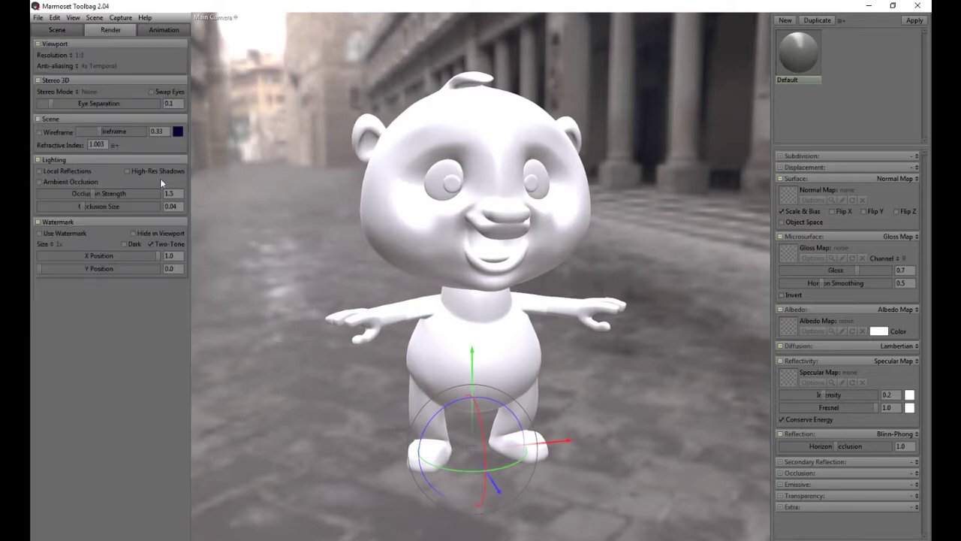
{"action": "left_click", "coordinate": [73, 56]}
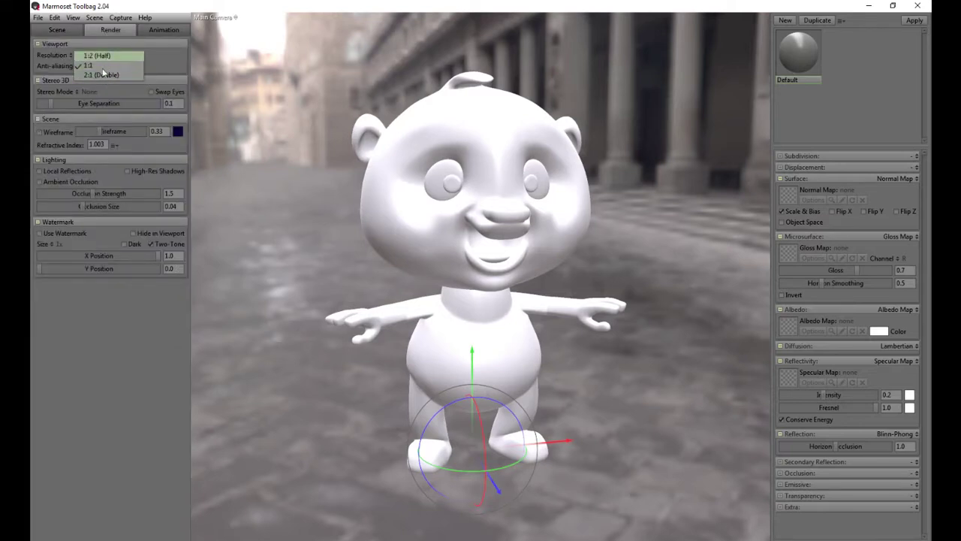
{"action": "left_click", "coordinate": [100, 75]}
{"action": "left_click", "coordinate": [72, 56]}
{"action": "left_click", "coordinate": [94, 55]}
{"action": "left_click", "coordinate": [73, 56]}
{"action": "left_click", "coordinate": [82, 66]}
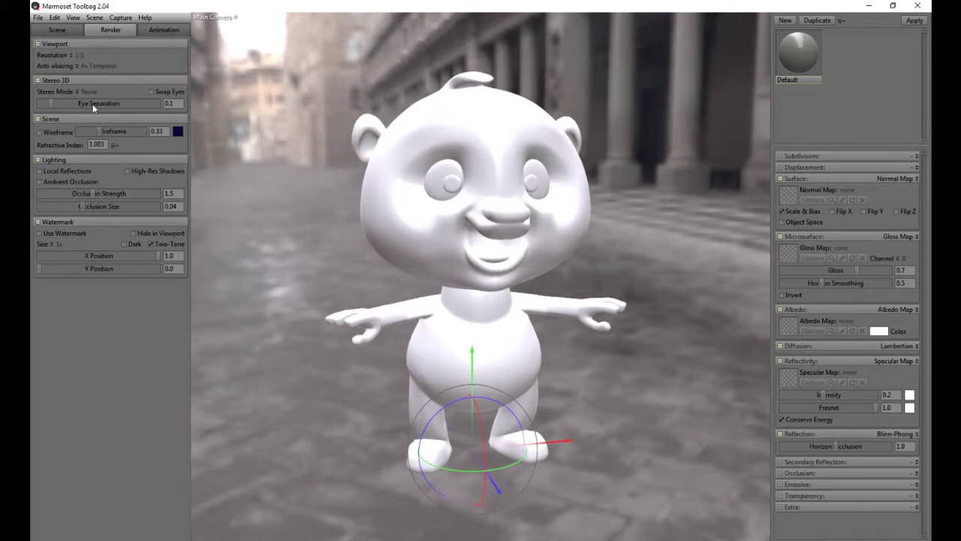
{"action": "left_click", "coordinate": [77, 66]}
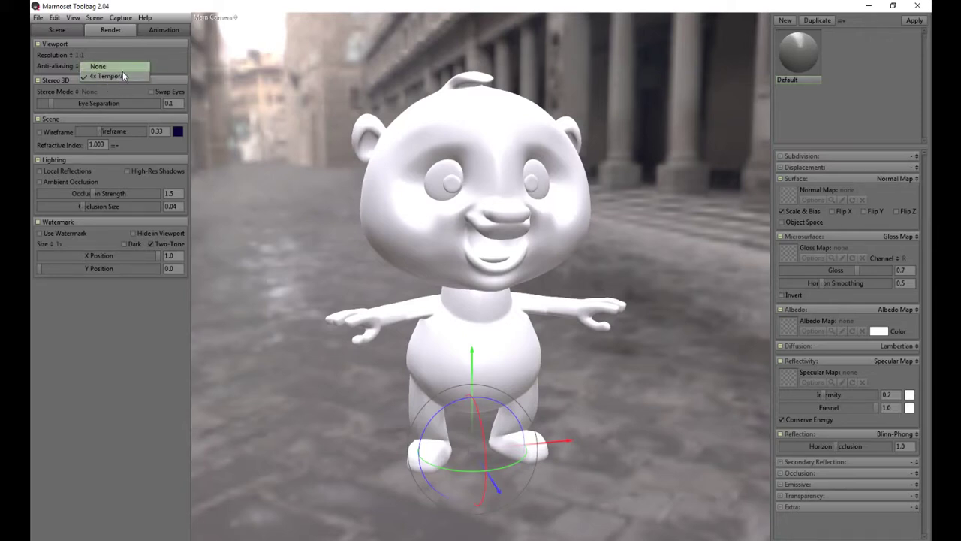
{"action": "left_click", "coordinate": [122, 74]}
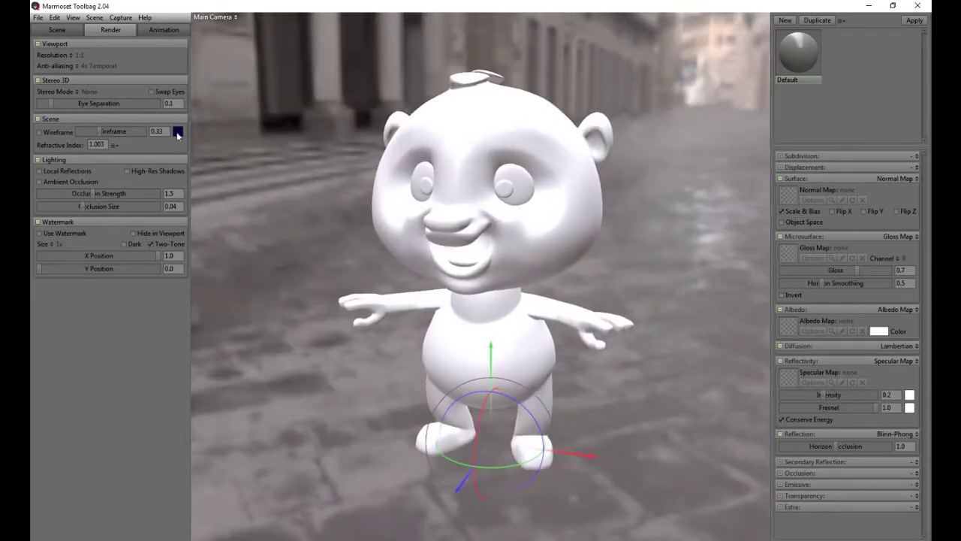
Step: Set the stereo mode to Red/Cyan and the eye separation to 0.805
{"action": "left_click", "coordinate": [77, 91]}
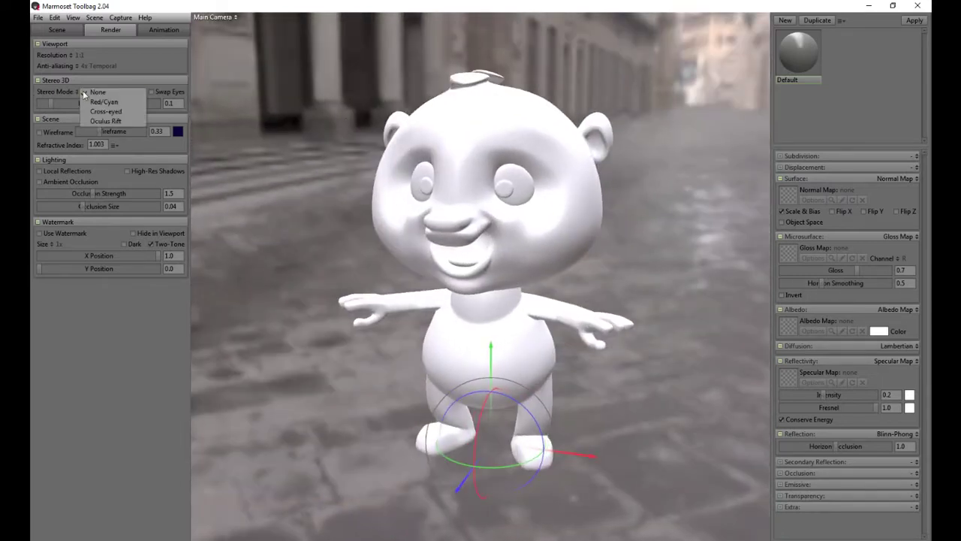
{"action": "left_click", "coordinate": [105, 102]}
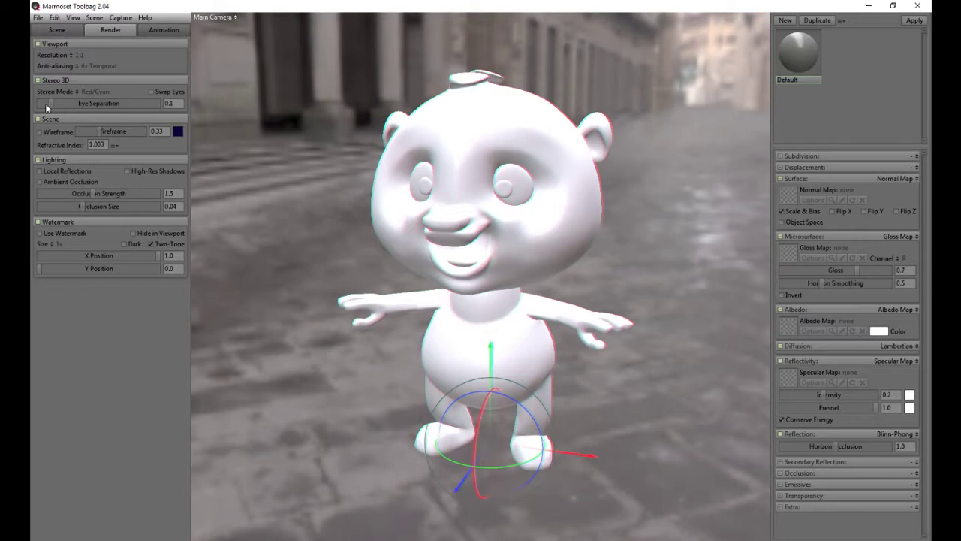
{"action": "left_click_drag", "start_coordinate": [51, 102], "coordinate": [69, 110]}
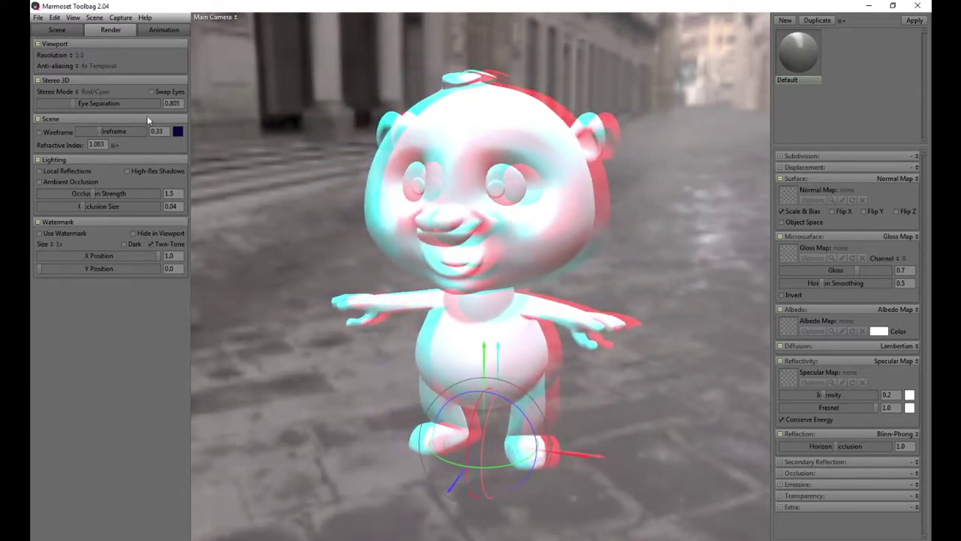
Step: Try the Cross-eyed and Oculus Rift stereo modes, and set the stereo mode back to None
{"action": "left_click", "coordinate": [77, 91]}
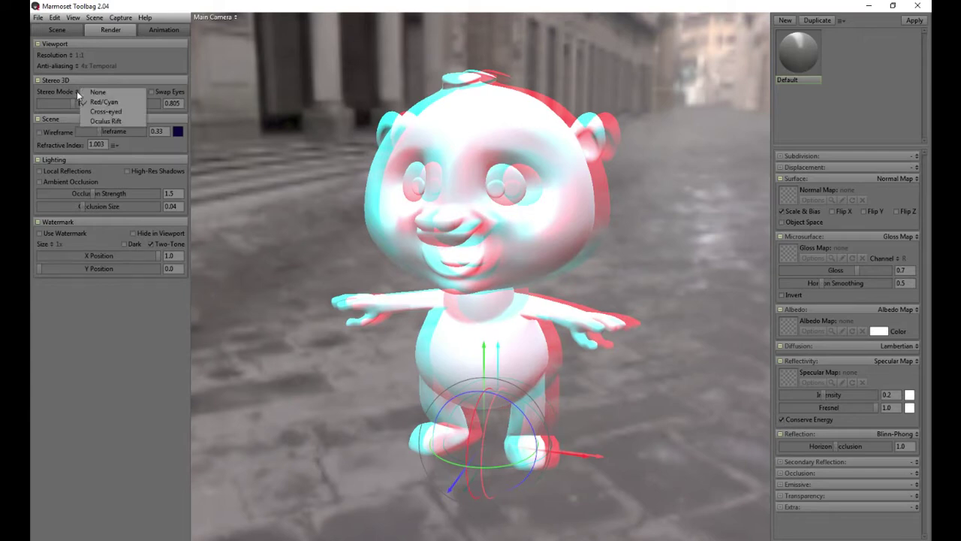
{"action": "left_click", "coordinate": [120, 112]}
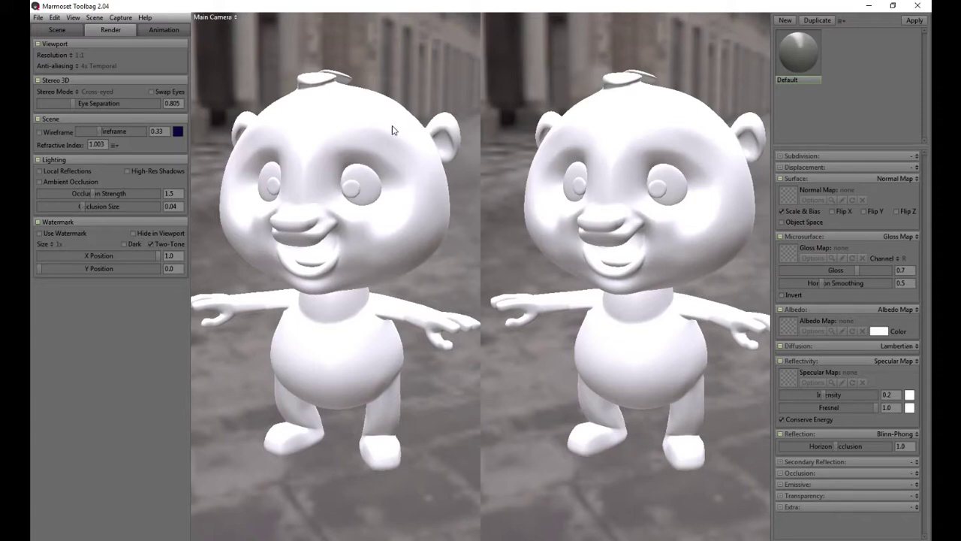
{"action": "left_click", "coordinate": [80, 91]}
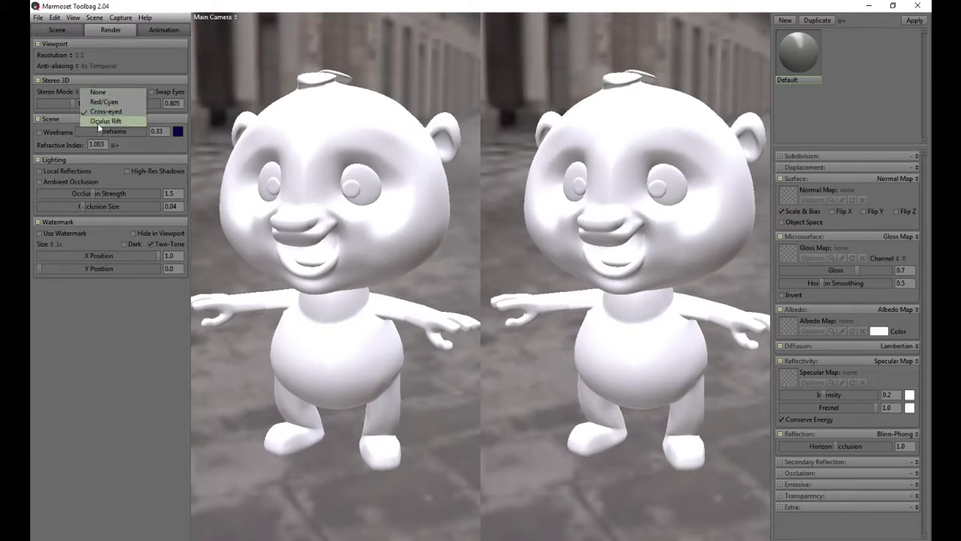
{"action": "left_click", "coordinate": [97, 123]}
{"action": "left_click_drag", "start_coordinate": [477, 213], "coordinate": [316, 184]}
{"action": "left_click", "coordinate": [57, 90]}
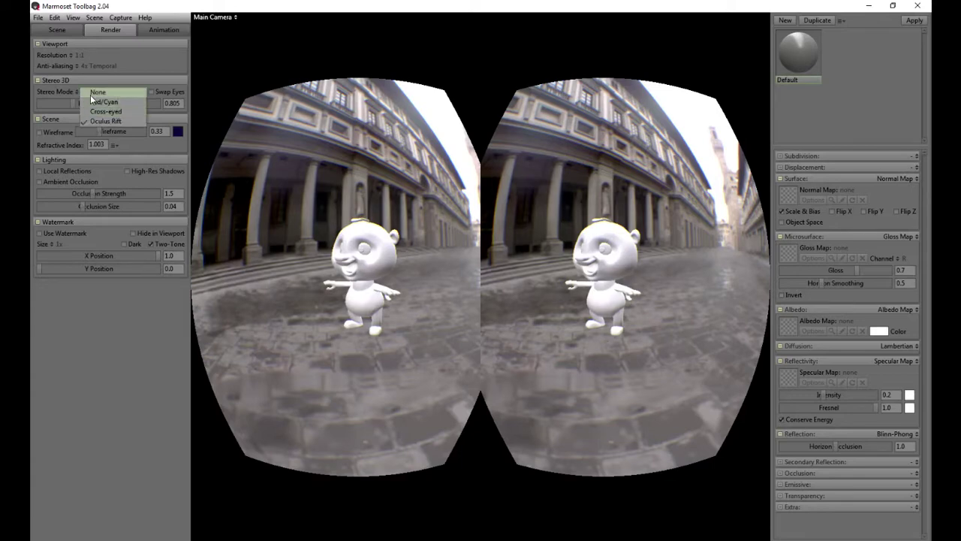
{"action": "left_click", "coordinate": [90, 91]}
{"action": "left_click_drag", "start_coordinate": [446, 235], "coordinate": [551, 217]}
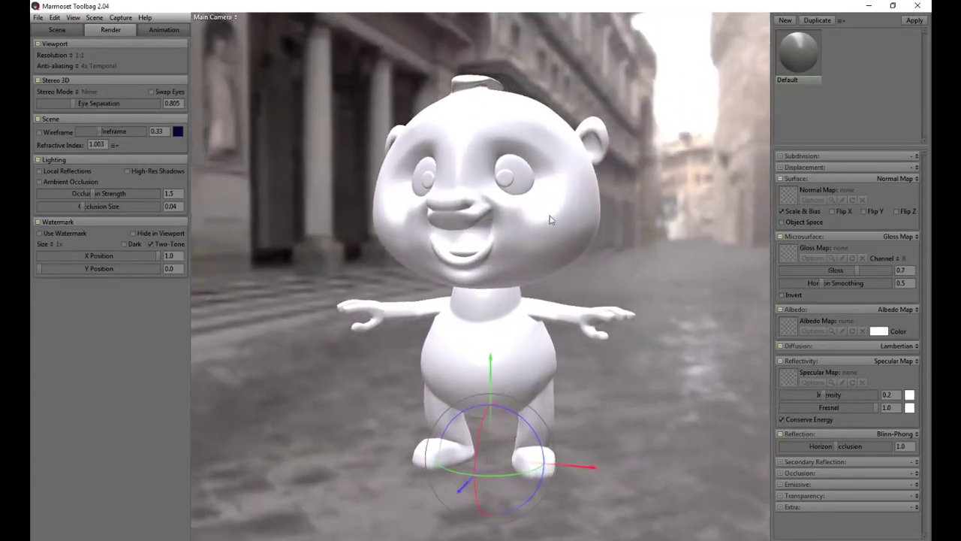
Step: Display the wireframe on the panda and set its intensity to 0.532
{"action": "left_click", "coordinate": [40, 131]}
{"action": "left_click_drag", "start_coordinate": [526, 181], "coordinate": [473, 178]}
{"action": "scroll", "coordinate": [445, 278], "scroll_direction": "down", "scroll_amount": 10}
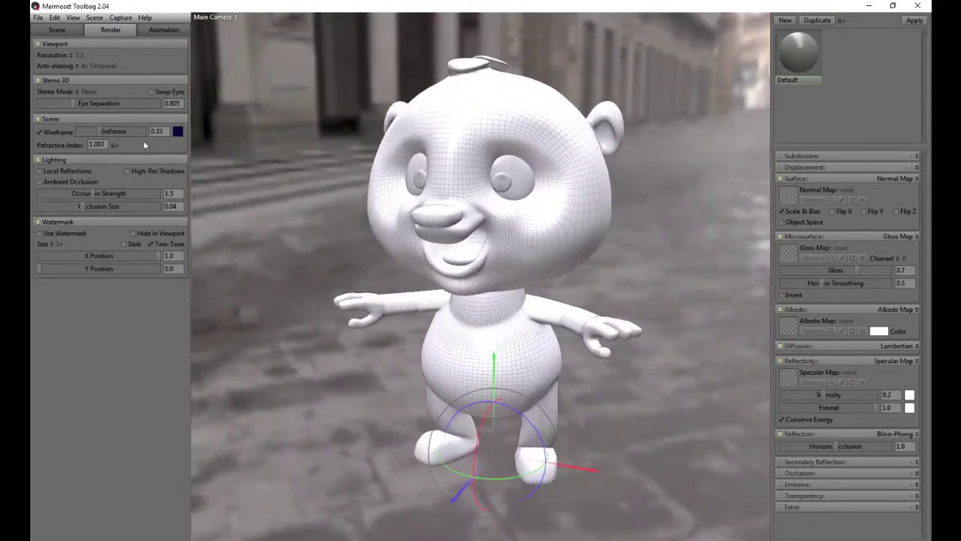
{"action": "left_click_drag", "start_coordinate": [100, 131], "coordinate": [117, 133]}
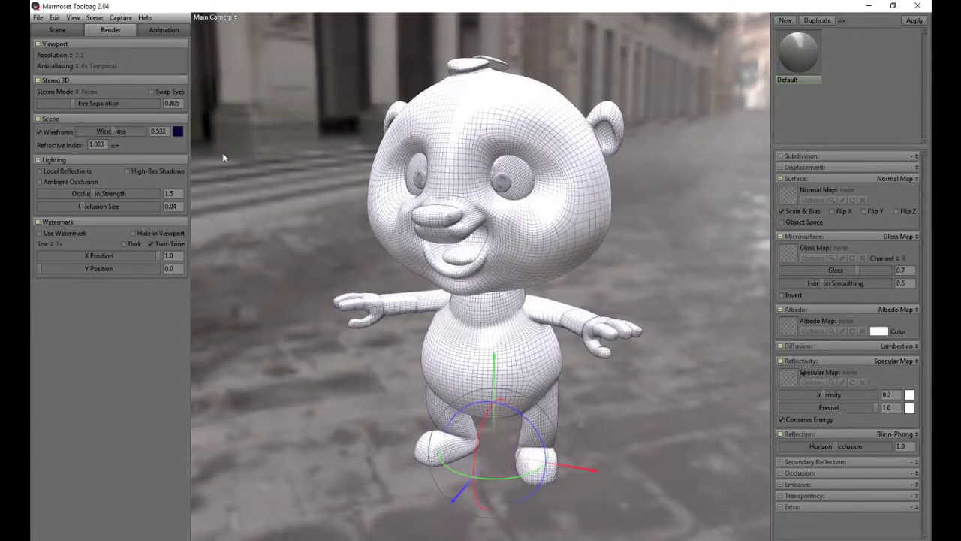
{"action": "left_click_drag", "start_coordinate": [215, 160], "coordinate": [337, 183]}
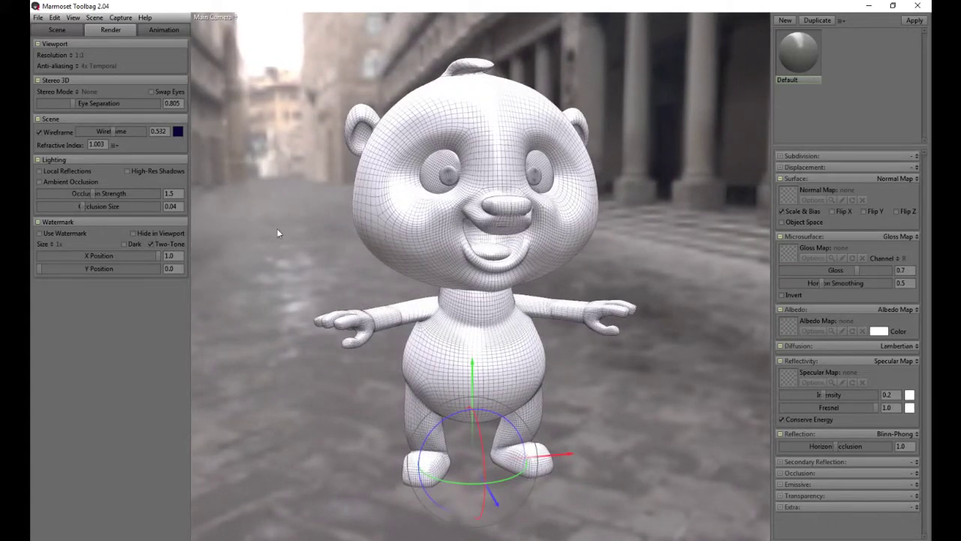
Step: Change the wireframe colour to the muted violet 3d395a, look at it on the panda, and hide the wireframe
{"action": "left_click", "coordinate": [177, 132]}
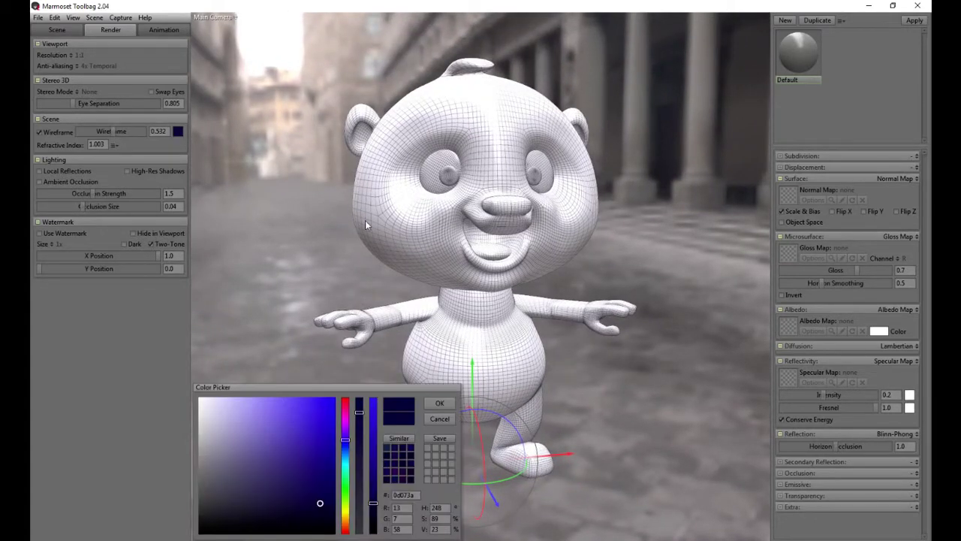
{"action": "left_click", "coordinate": [336, 398]}
{"action": "mouse_move", "coordinate": [337, 396]}
{"action": "left_mouse_down"}
{"action": "mouse_move", "coordinate": [220, 416]}
{"action": "mouse_move", "coordinate": [188, 460]}
{"action": "mouse_move", "coordinate": [250, 497]}
{"action": "mouse_move", "coordinate": [249, 486]}
{"action": "left_mouse_up"}
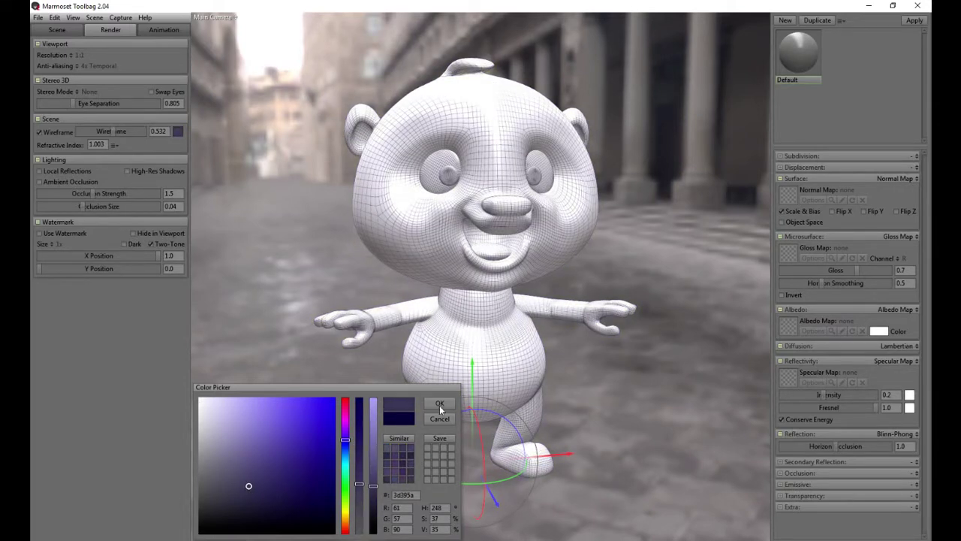
{"action": "left_click", "coordinate": [439, 405]}
{"action": "left_click_drag", "start_coordinate": [526, 271], "coordinate": [511, 259]}
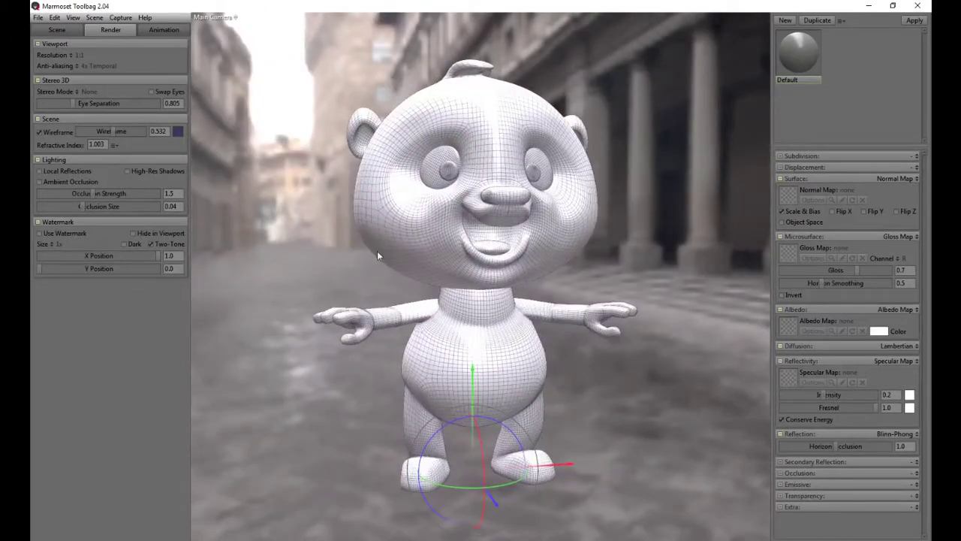
{"action": "left_click", "coordinate": [39, 133]}
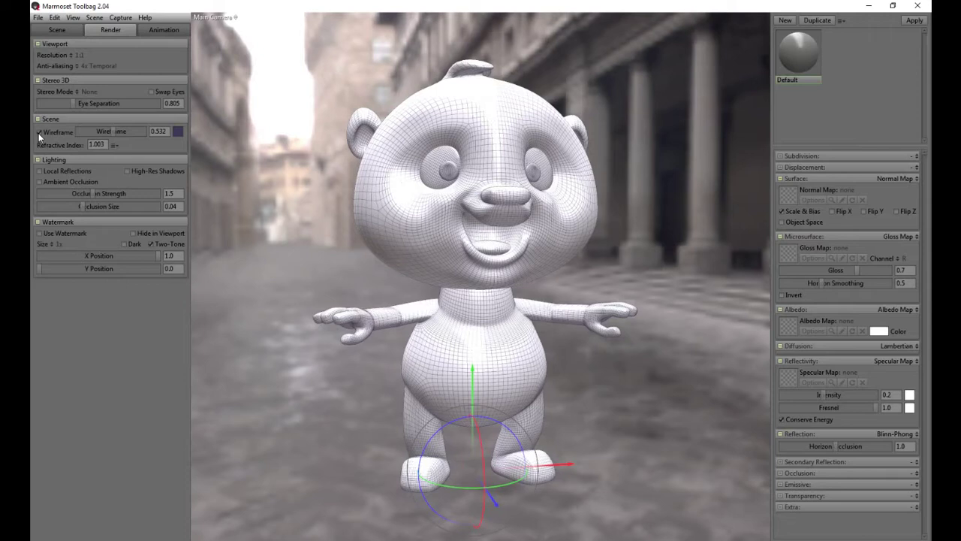
Step: Enable Local Reflections, Ambient Occlusion and High-Res Shadows in the lighting settings
{"action": "left_click", "coordinate": [39, 172]}
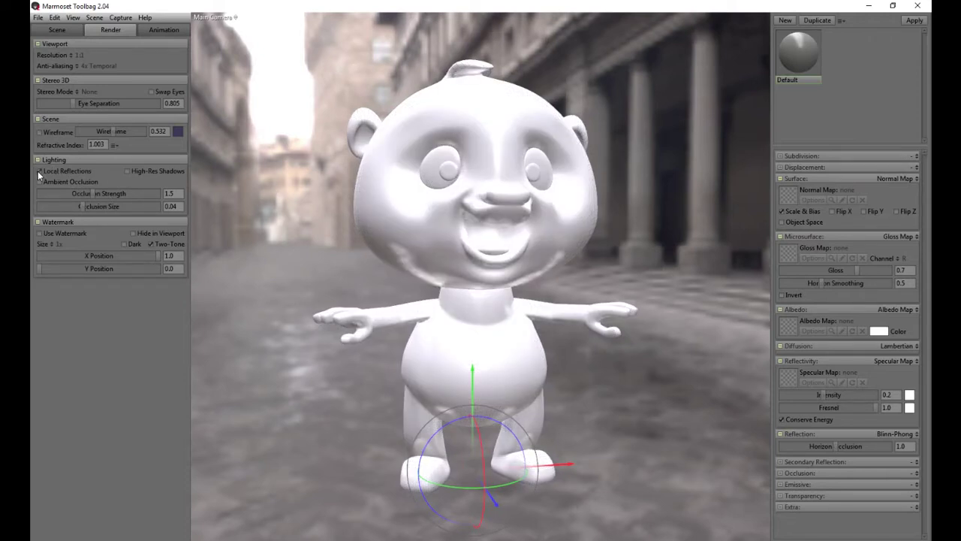
{"action": "left_click", "coordinate": [39, 182]}
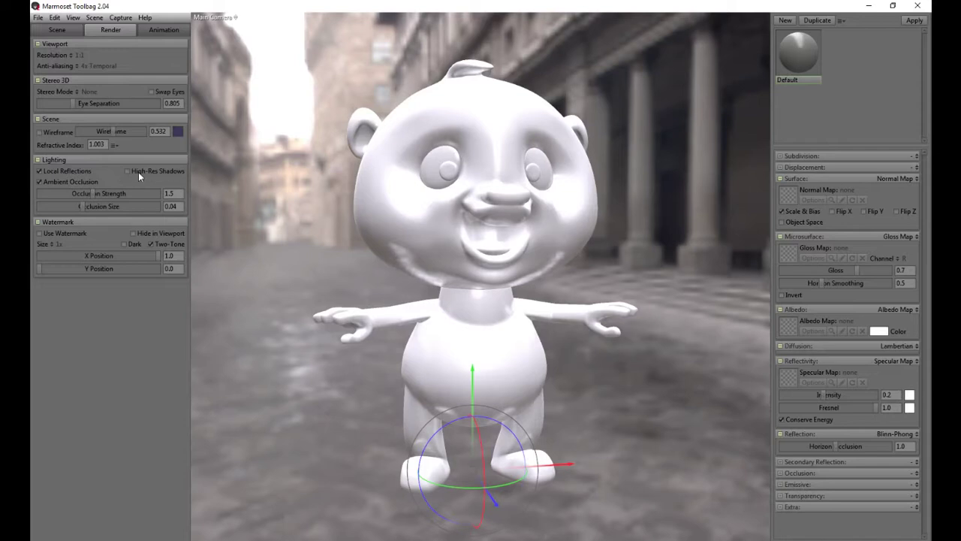
{"action": "left_click", "coordinate": [127, 172]}
Step: Set the occlusion strength to 9.259 and the occlusion size to 0.071, and turn on the watermark
{"action": "left_click_drag", "start_coordinate": [91, 192], "coordinate": [142, 196]}
{"action": "mouse_move", "coordinate": [86, 207]}
{"action": "left_mouse_down"}
{"action": "mouse_move", "coordinate": [149, 207]}
{"action": "mouse_move", "coordinate": [36, 209]}
{"action": "mouse_move", "coordinate": [178, 211]}
{"action": "mouse_move", "coordinate": [97, 221]}
{"action": "left_mouse_up"}
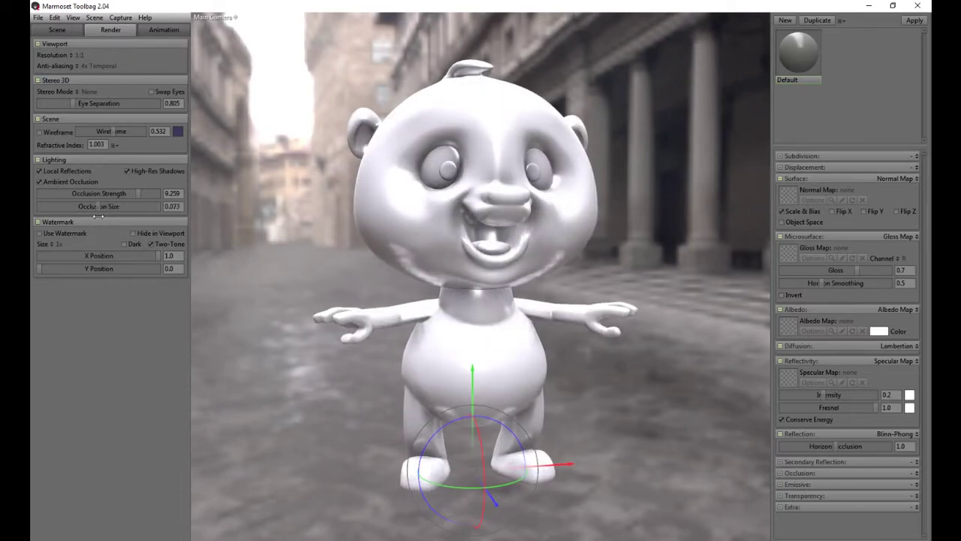
{"action": "left_click", "coordinate": [40, 234]}
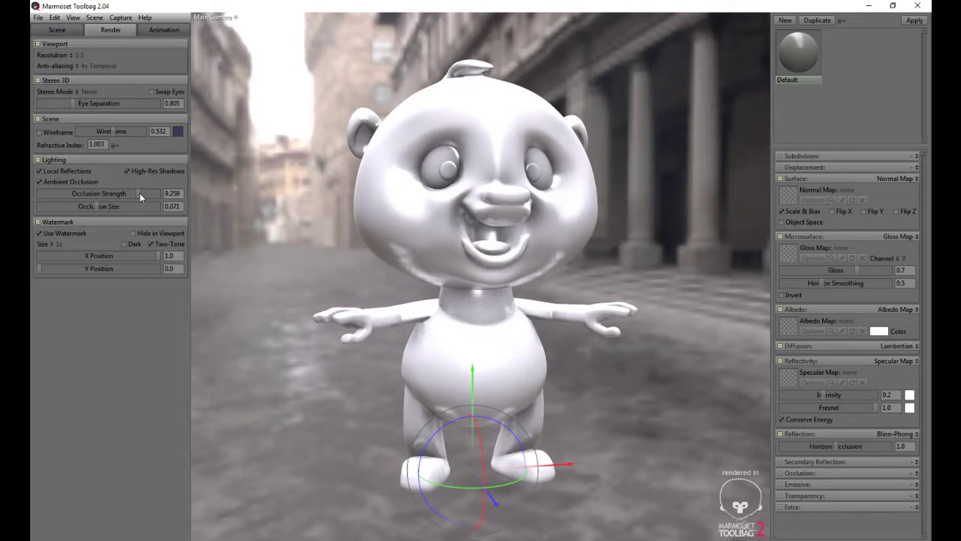
Step: Set the occlusion strength to 4.645 and try the dark version of the watermark, switching back to the light one
{"action": "left_click_drag", "start_coordinate": [140, 193], "coordinate": [120, 193]}
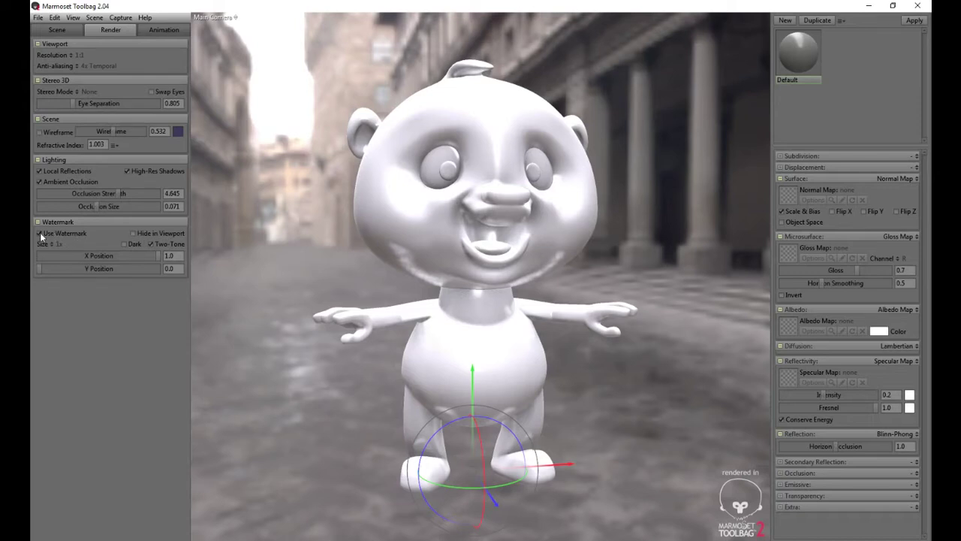
{"action": "left_click", "coordinate": [124, 244]}
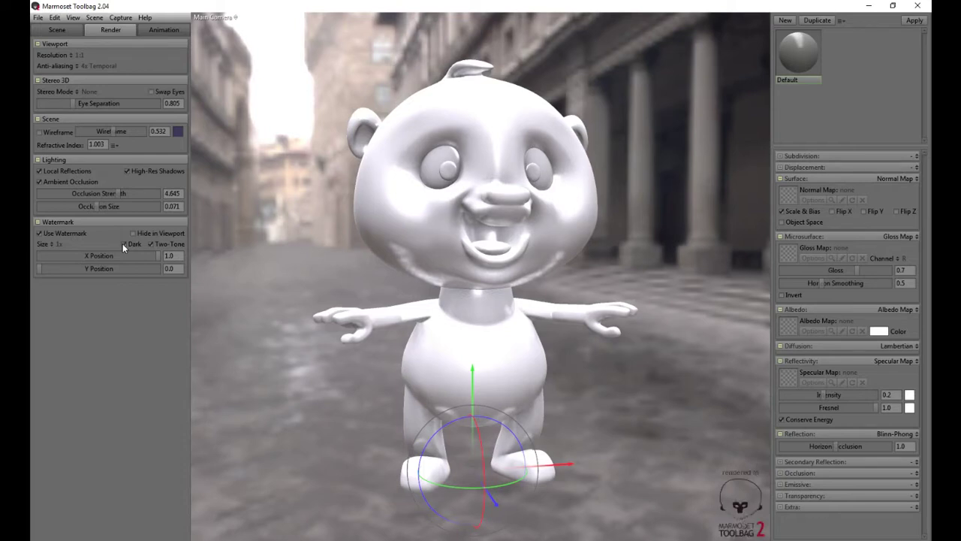
{"action": "left_click", "coordinate": [124, 244]}
{"action": "left_click", "coordinate": [124, 244]}
{"action": "left_click", "coordinate": [124, 245]}
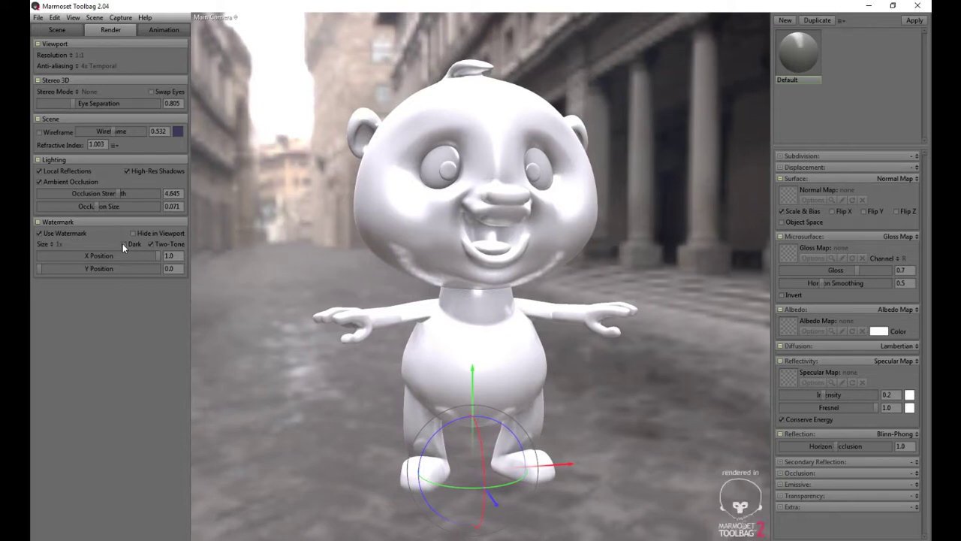
Step: Set the watermark to be hidden in the viewport and turn off its use
{"action": "left_click", "coordinate": [133, 234]}
{"action": "left_click", "coordinate": [137, 233]}
{"action": "left_click", "coordinate": [137, 233]}
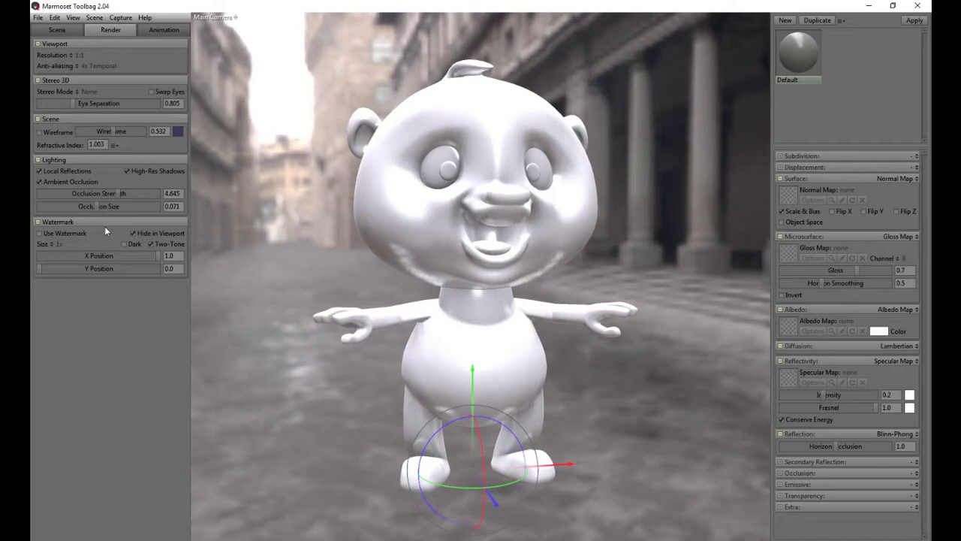
Step: Play the scene turntable, adjust its speed to 36.71, and reset that speed to 0
{"action": "left_click", "coordinate": [160, 32]}
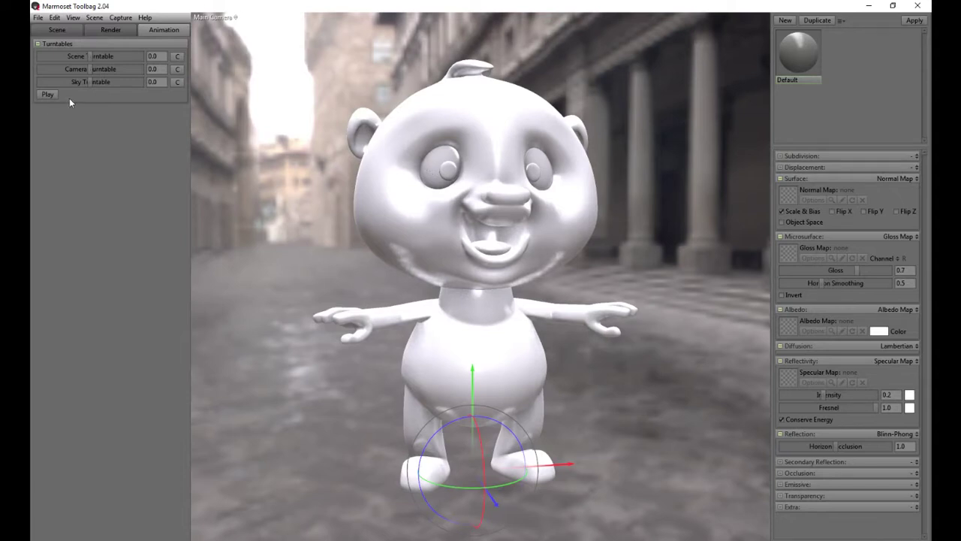
{"action": "mouse_move", "coordinate": [91, 56]}
{"action": "left_mouse_down"}
{"action": "mouse_move", "coordinate": [46, 61]}
{"action": "mouse_move", "coordinate": [132, 57]}
{"action": "mouse_move", "coordinate": [109, 57]}
{"action": "left_mouse_up"}
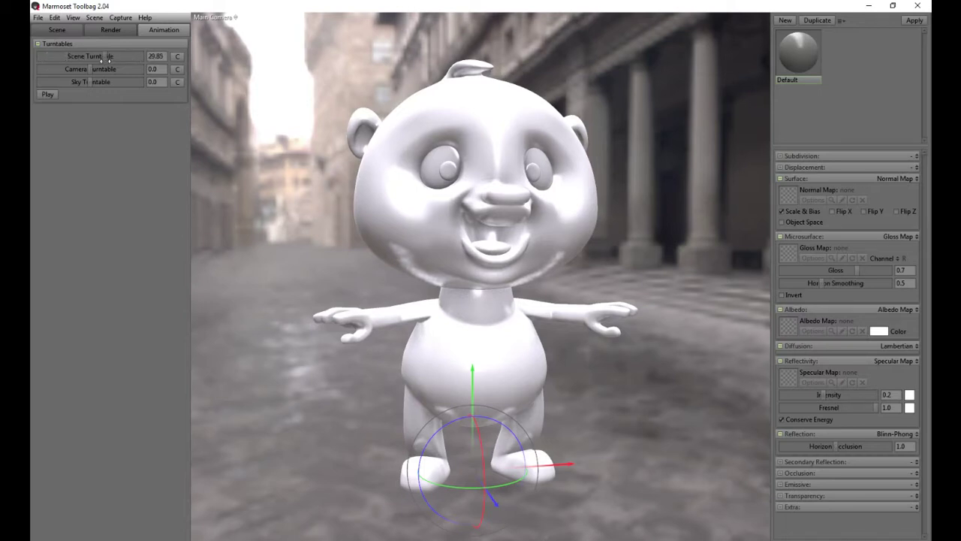
{"action": "left_click", "coordinate": [46, 94]}
{"action": "left_click_drag", "start_coordinate": [112, 57], "coordinate": [105, 59]}
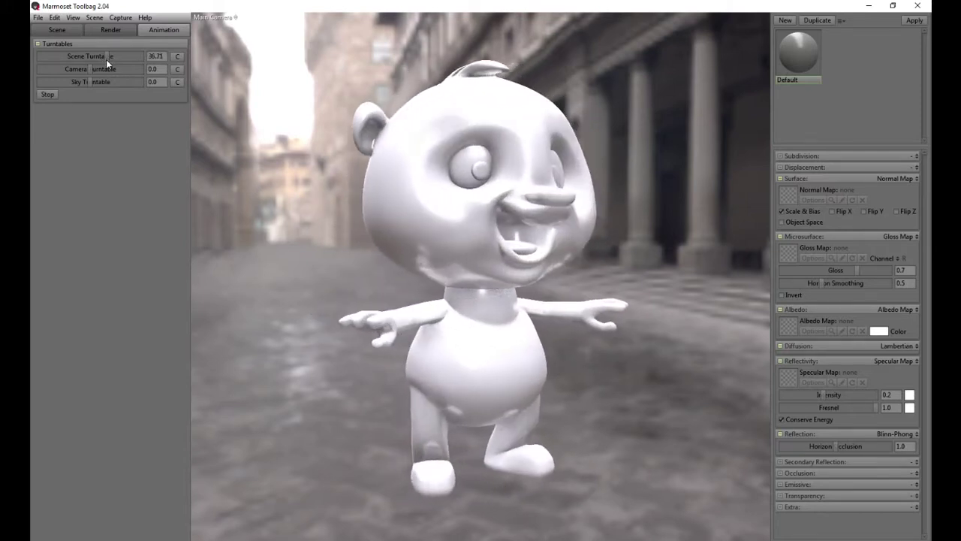
{"action": "left_click", "coordinate": [178, 55]}
Step: Preview the camera turntable at 23.69 and the sky turntable at 34.35, reset each to 0, and stop playback
{"action": "left_click_drag", "start_coordinate": [90, 66], "coordinate": [103, 68]}
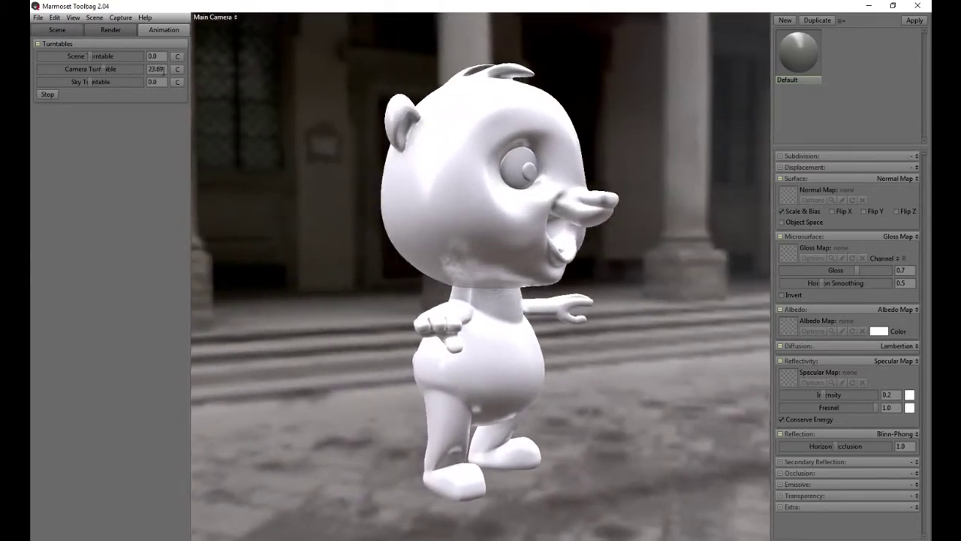
{"action": "left_click", "coordinate": [173, 69]}
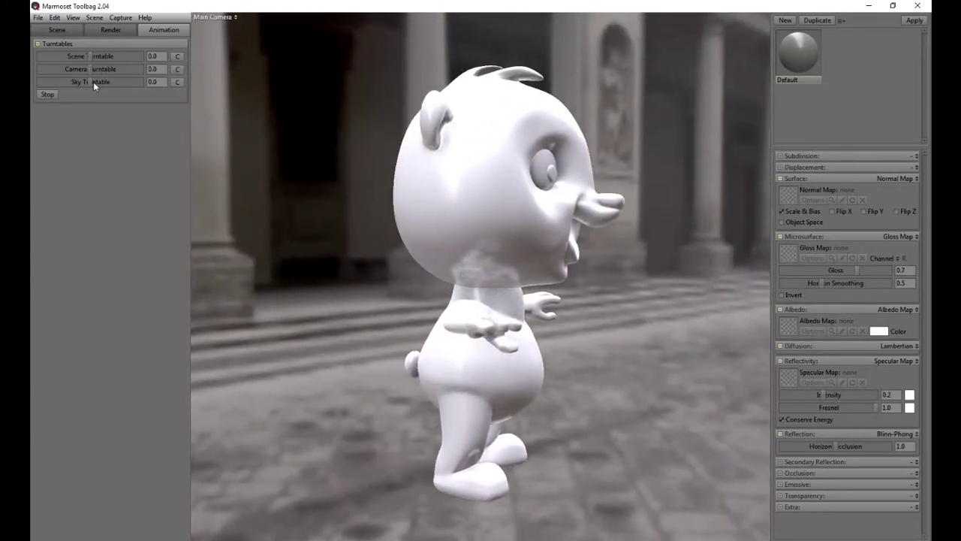
{"action": "left_click_drag", "start_coordinate": [91, 81], "coordinate": [106, 80]}
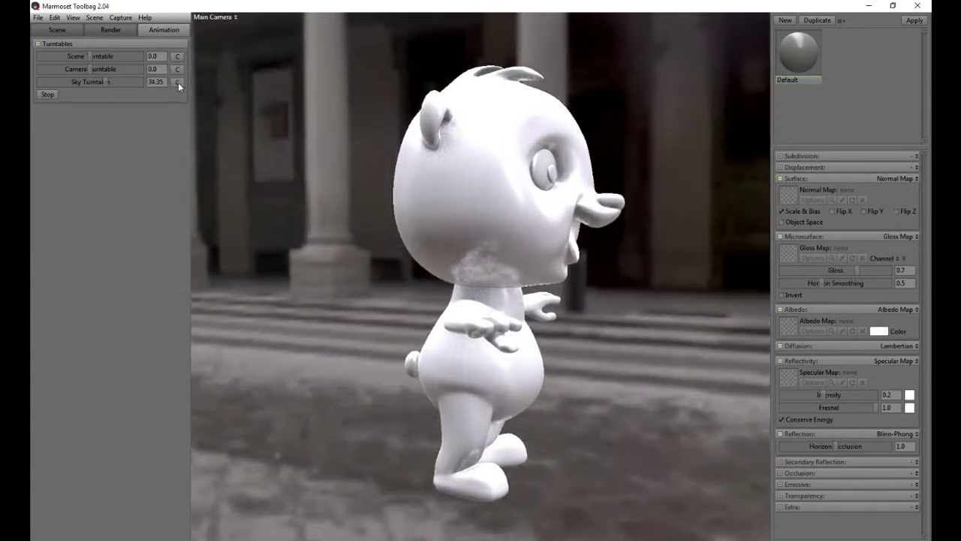
{"action": "left_click", "coordinate": [178, 82]}
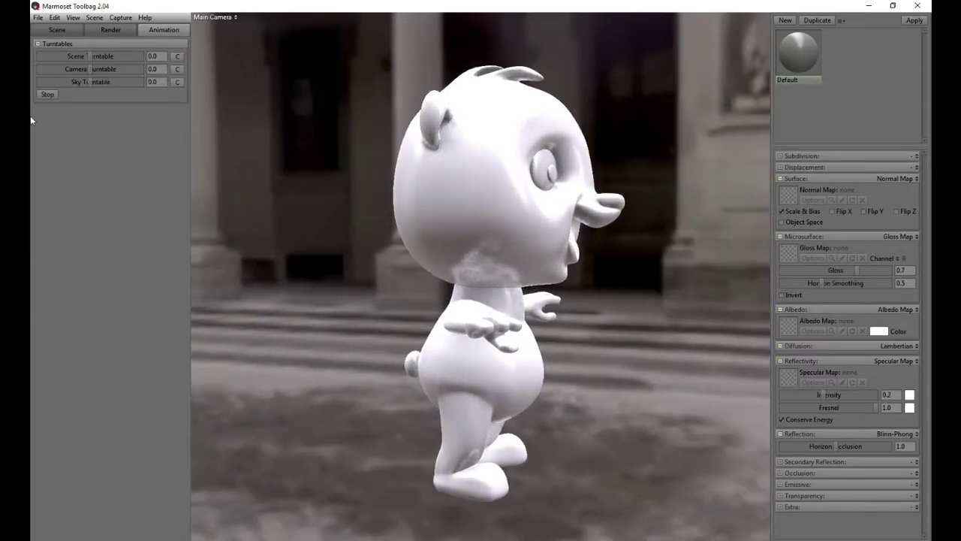
{"action": "left_click", "coordinate": [47, 93]}
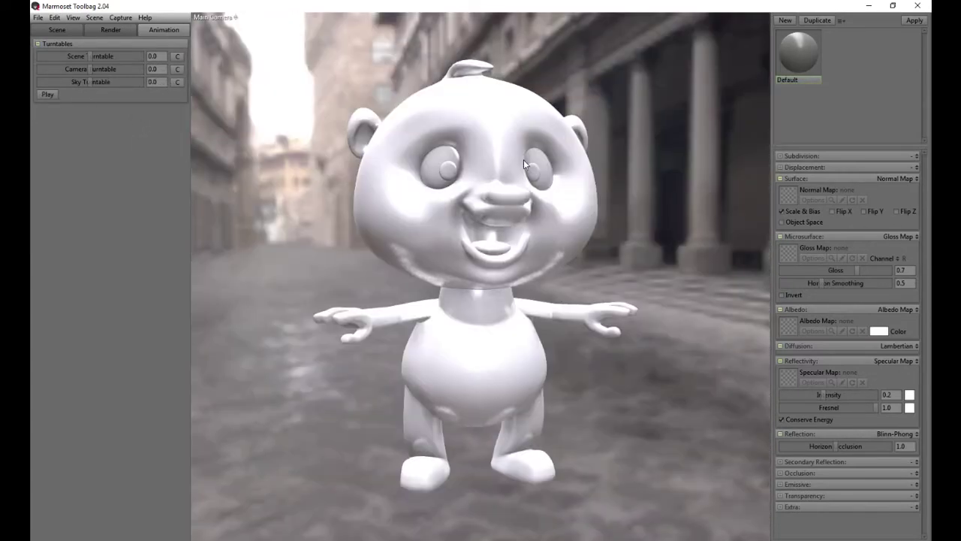
Step: Return to the scene objects, view the panda from the front, and create a new material beside Default
{"action": "left_click", "coordinate": [60, 28]}
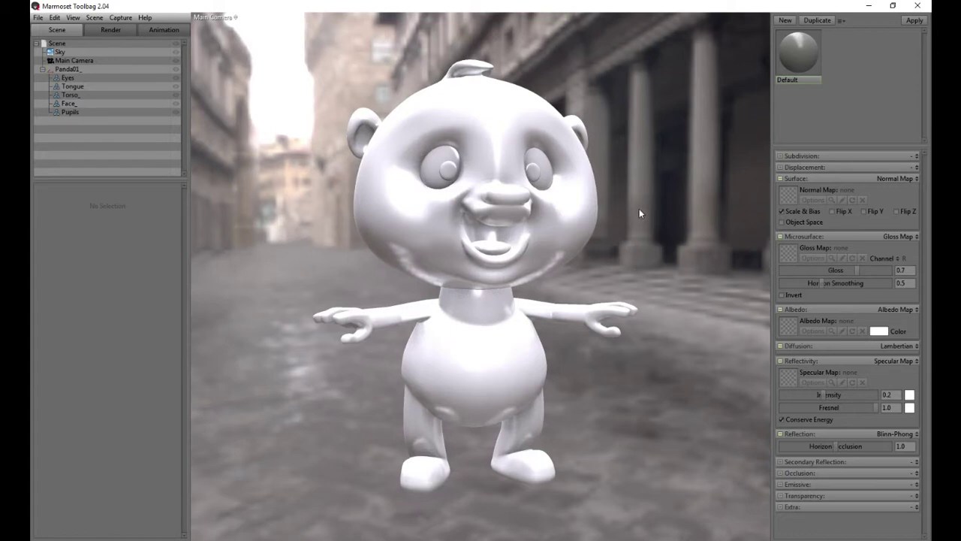
{"action": "mouse_move", "coordinate": [628, 227]}
{"action": "left_mouse_down"}
{"action": "mouse_move", "coordinate": [637, 239]}
{"action": "mouse_move", "coordinate": [555, 227]}
{"action": "mouse_move", "coordinate": [674, 223]}
{"action": "mouse_move", "coordinate": [613, 227]}
{"action": "left_mouse_up"}
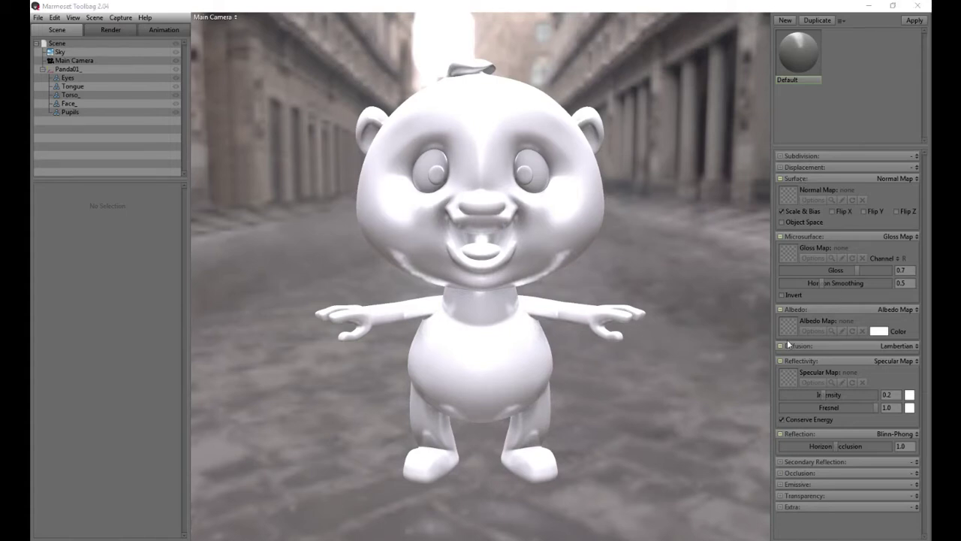
{"action": "left_click", "coordinate": [841, 131]}
{"action": "left_click", "coordinate": [808, 59]}
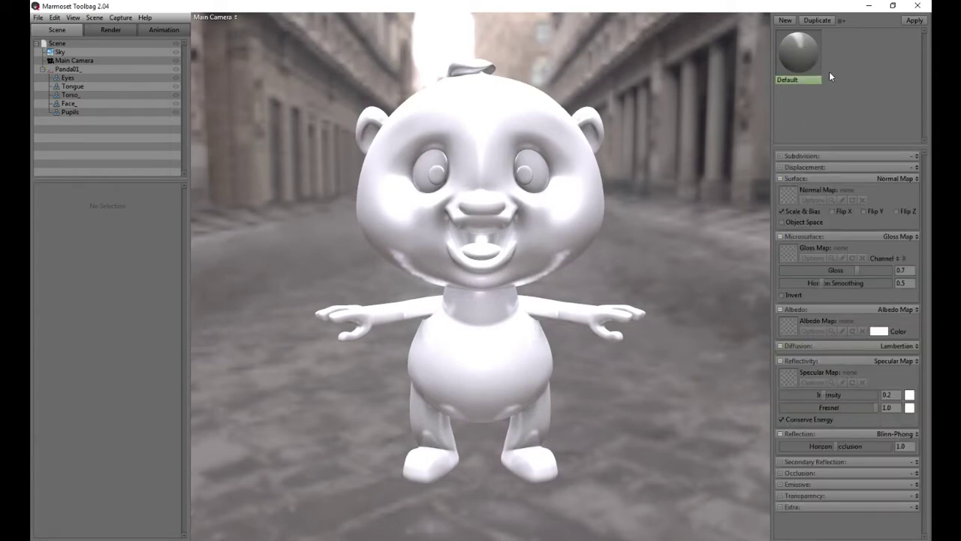
{"action": "left_click", "coordinate": [784, 20]}
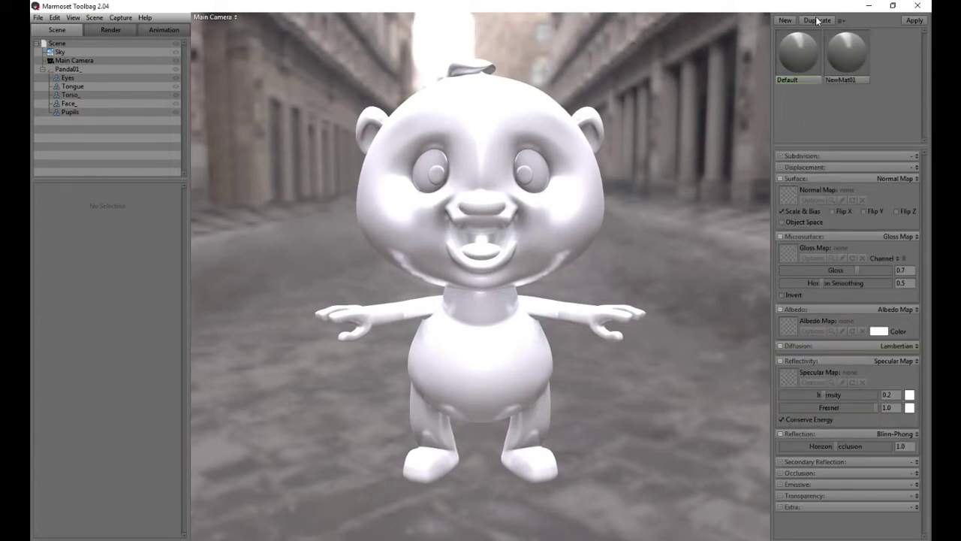
Step: Set the Default material's occlusion type to Occlusion Maps and compare its settings with NewMat01
{"action": "left_click", "coordinate": [787, 47]}
{"action": "left_click", "coordinate": [915, 475]}
{"action": "left_click", "coordinate": [879, 493]}
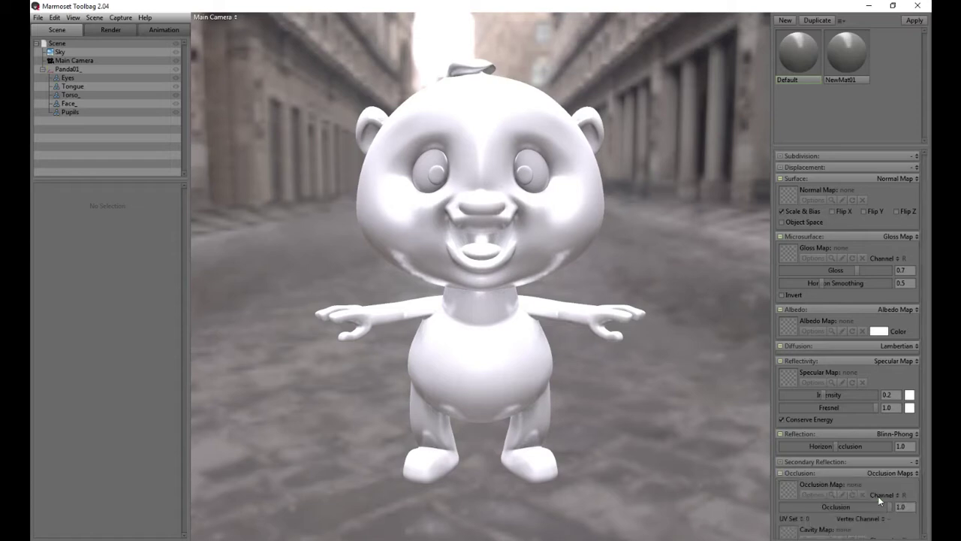
{"action": "left_click", "coordinate": [851, 47]}
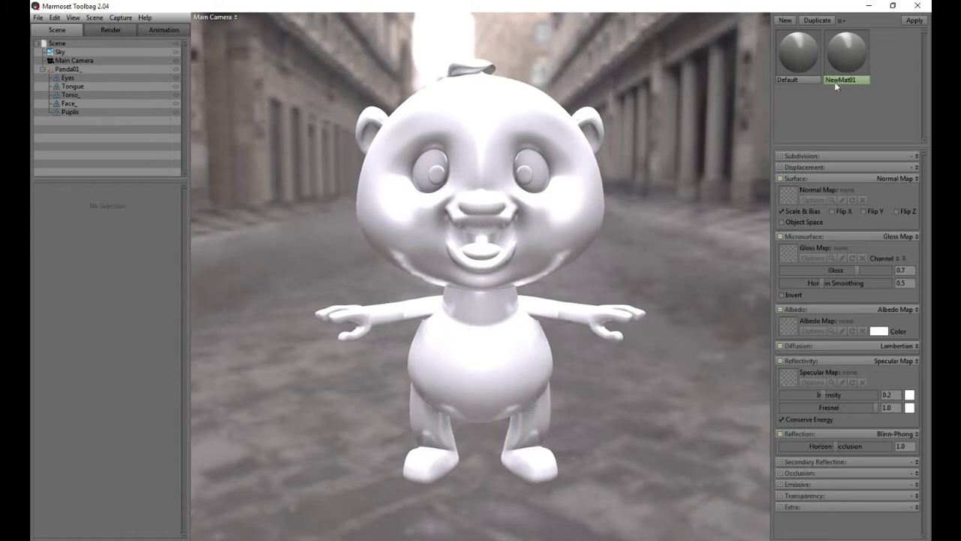
Step: Duplicate the Default material and compare the copy's settings with the original
{"action": "left_click", "coordinate": [801, 60]}
{"action": "left_click", "coordinate": [817, 21]}
{"action": "left_click", "coordinate": [890, 50]}
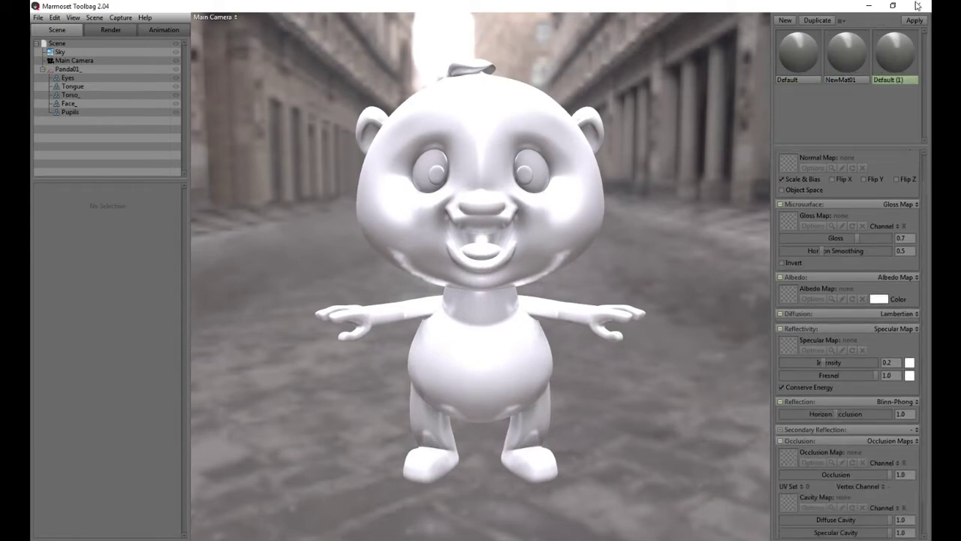
{"action": "left_click", "coordinate": [799, 59]}
{"action": "left_click", "coordinate": [904, 62]}
{"action": "left_click", "coordinate": [810, 54]}
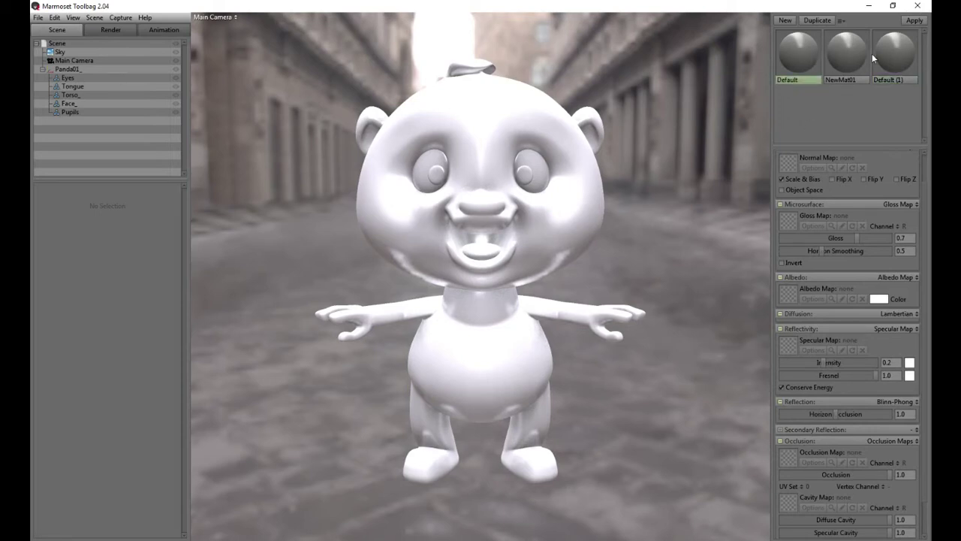
Step: Delete the duplicated Default material and NewMat01, keeping only the original Default material
{"action": "left_click", "coordinate": [898, 78]}
{"action": "key", "text": "Delete"}
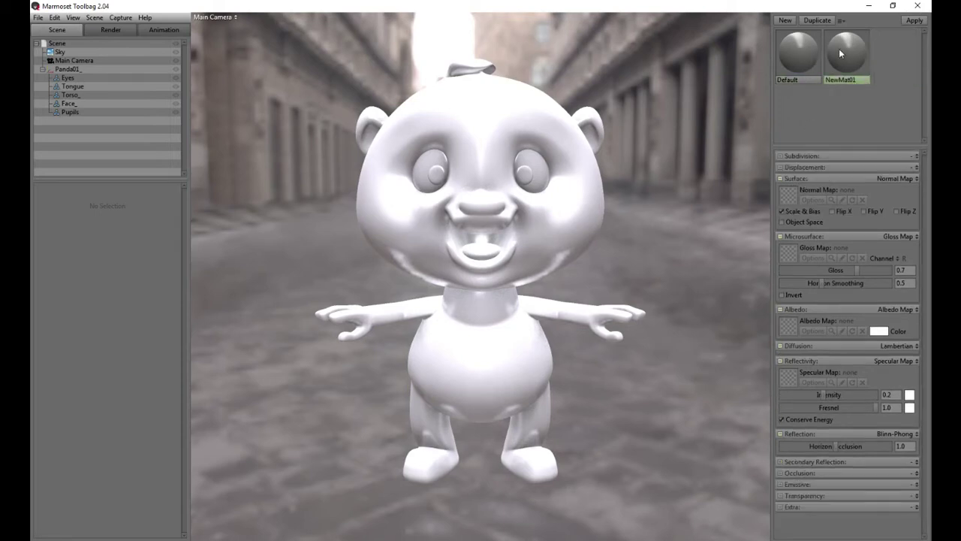
{"action": "key", "text": "Delete"}
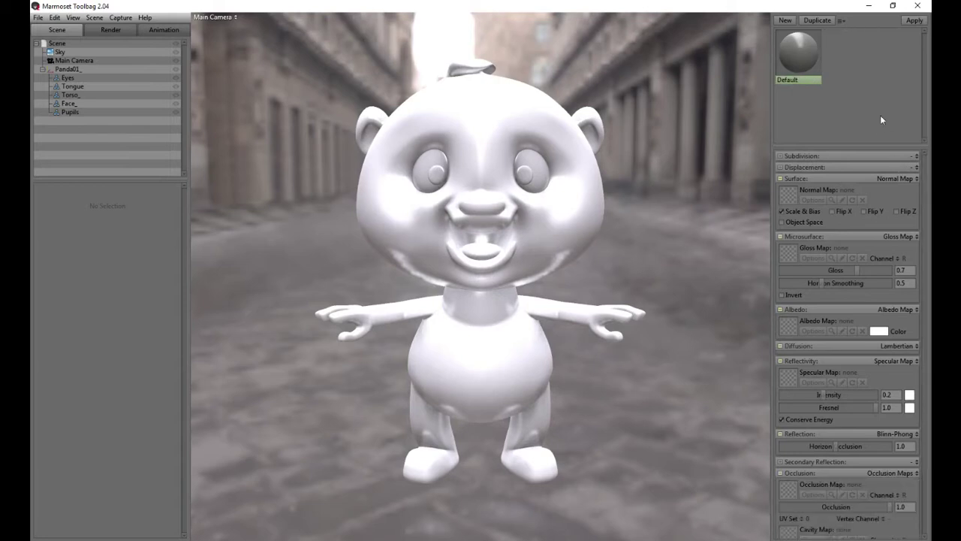
Step: Rename the Default material as Panda Mat
{"action": "double_click", "coordinate": [805, 79]}
{"action": "type", "text": "Panfda"}
{"action": "key", "text": "BackSpace"}
{"action": "key", "text": "BackSpace"}
{"action": "type", "text": "a Mat"}
{"action": "key", "text": "Return"}
Step: Cancel the file selection for the normal map and load the panda's diffuse texture as the albedo map
{"action": "left_click", "coordinate": [789, 193]}
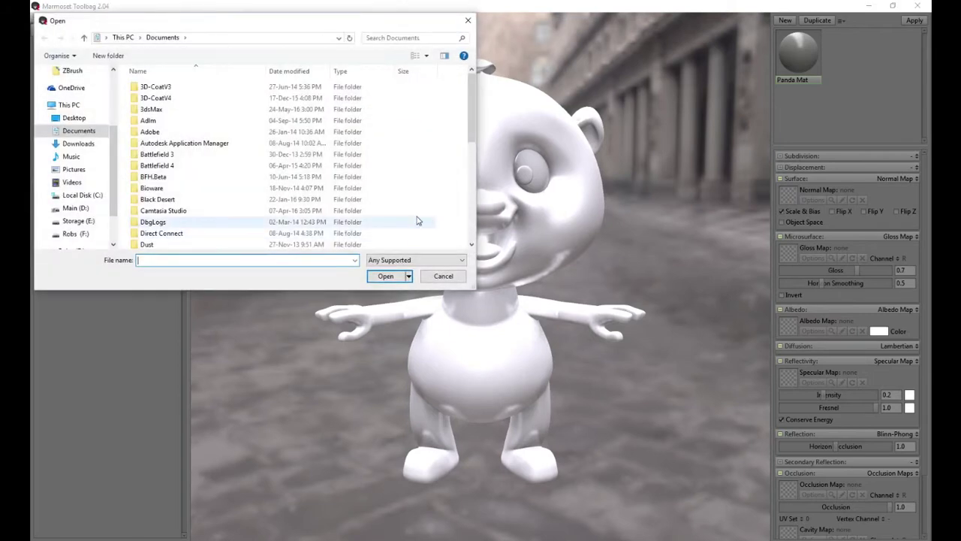
{"action": "left_click", "coordinate": [443, 275]}
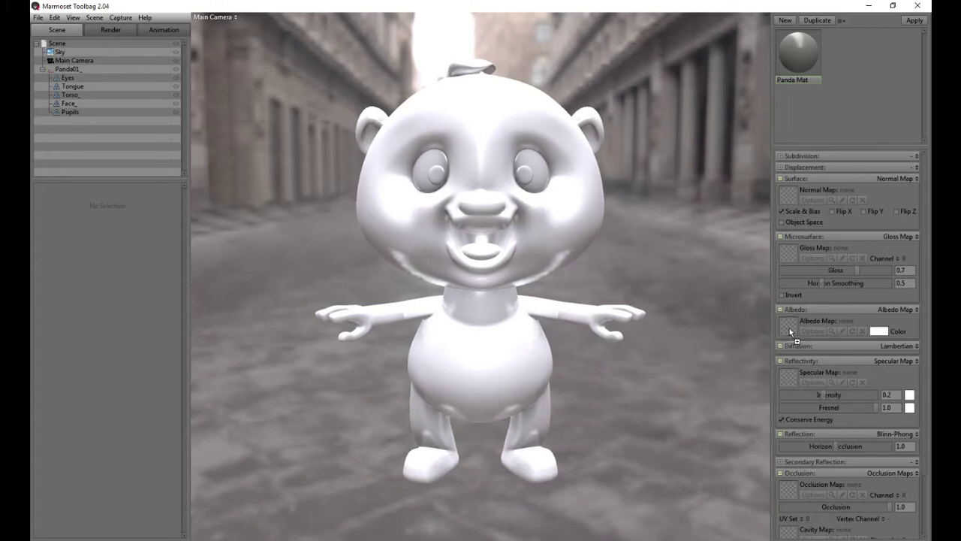
{"action": "left_click_drag", "start_coordinate": [788, 328], "coordinate": [788, 329]}
{"action": "mouse_move", "coordinate": [644, 225]}
{"action": "left_mouse_down"}
{"action": "mouse_move", "coordinate": [564, 221]}
{"action": "mouse_move", "coordinate": [622, 235]}
{"action": "mouse_move", "coordinate": [691, 228]}
{"action": "mouse_move", "coordinate": [638, 218]}
{"action": "left_mouse_up"}
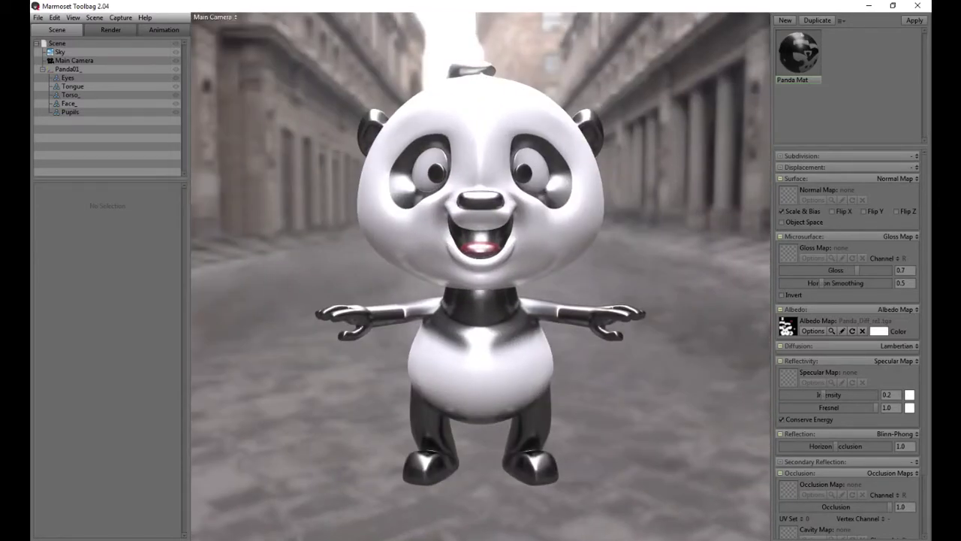
Step: Load Panda_Gloss.tga as the gloss map and Panda_Norm.tga as the normal map of Panda Mat
{"action": "left_click_drag", "start_coordinate": [925, 239], "coordinate": [786, 255]}
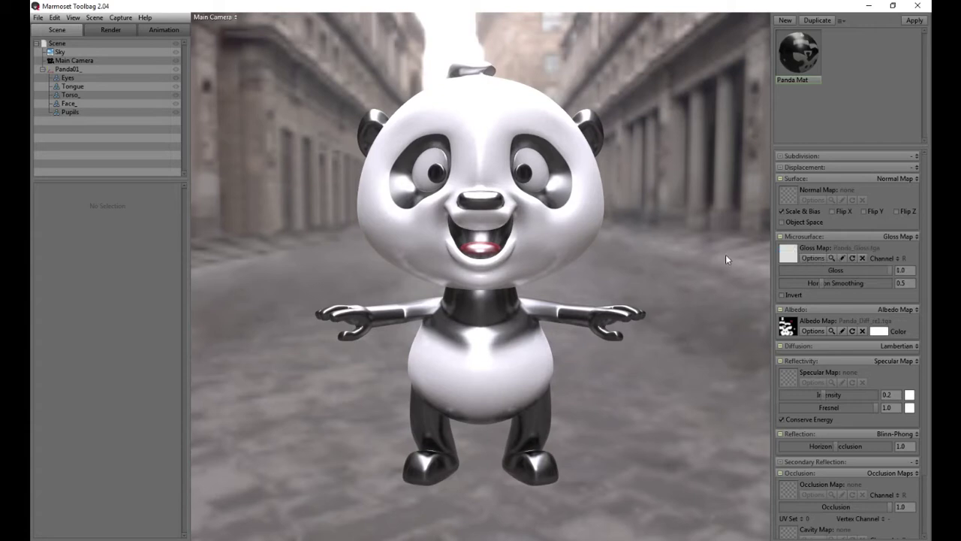
{"action": "left_click_drag", "start_coordinate": [652, 224], "coordinate": [623, 225]}
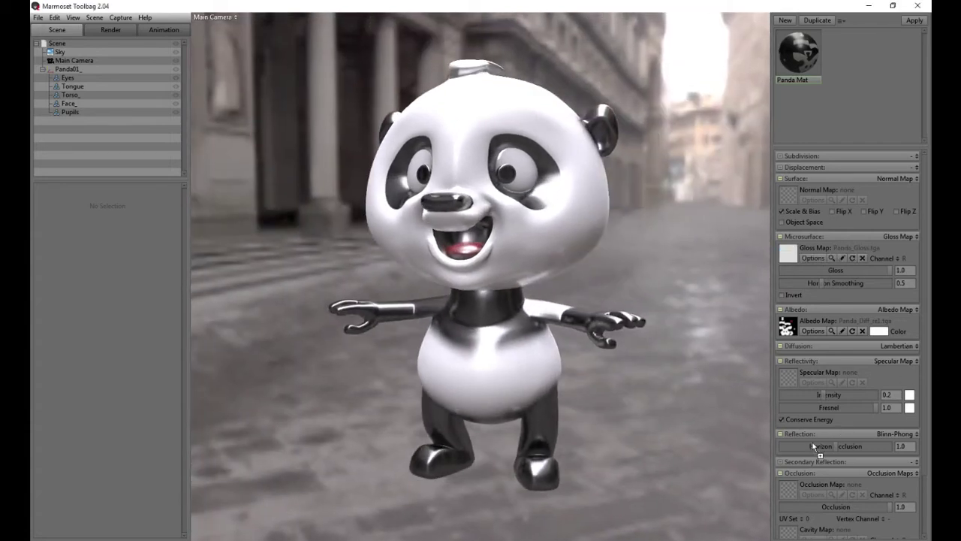
{"action": "left_click_drag", "start_coordinate": [783, 387], "coordinate": [790, 198]}
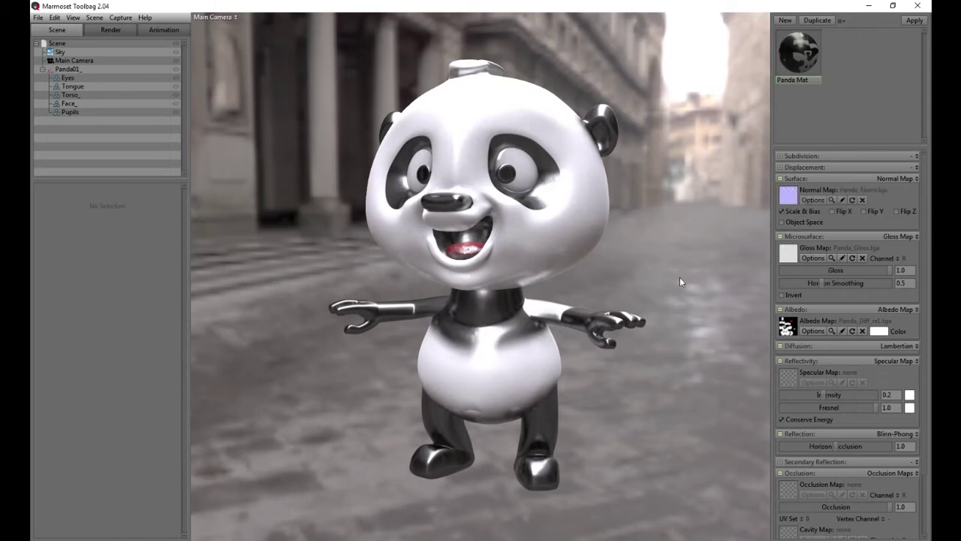
{"action": "left_click_drag", "start_coordinate": [657, 292], "coordinate": [654, 290]}
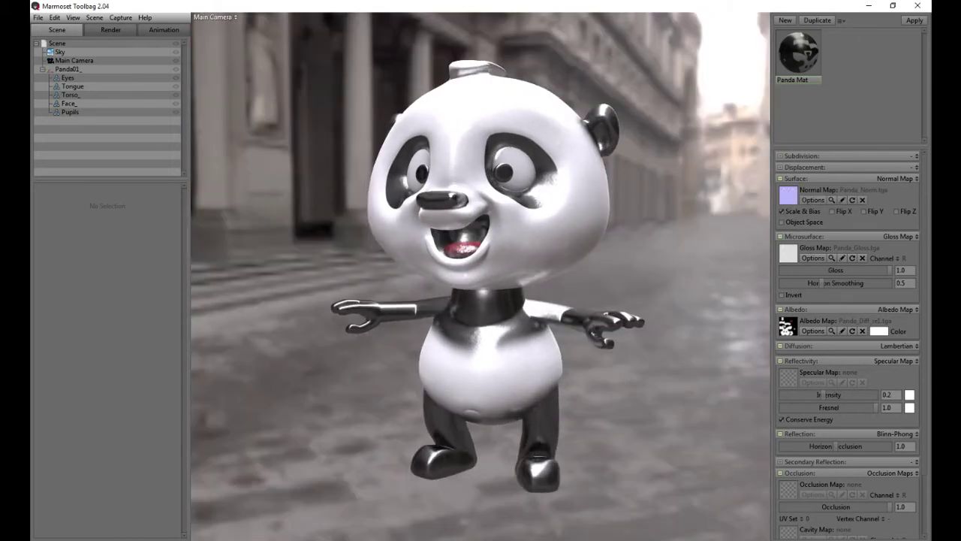
Step: Load Panda_Spec.tga as the specular map and inspect the panda's shading from different angles
{"action": "left_click_drag", "start_coordinate": [789, 378], "coordinate": [789, 378]}
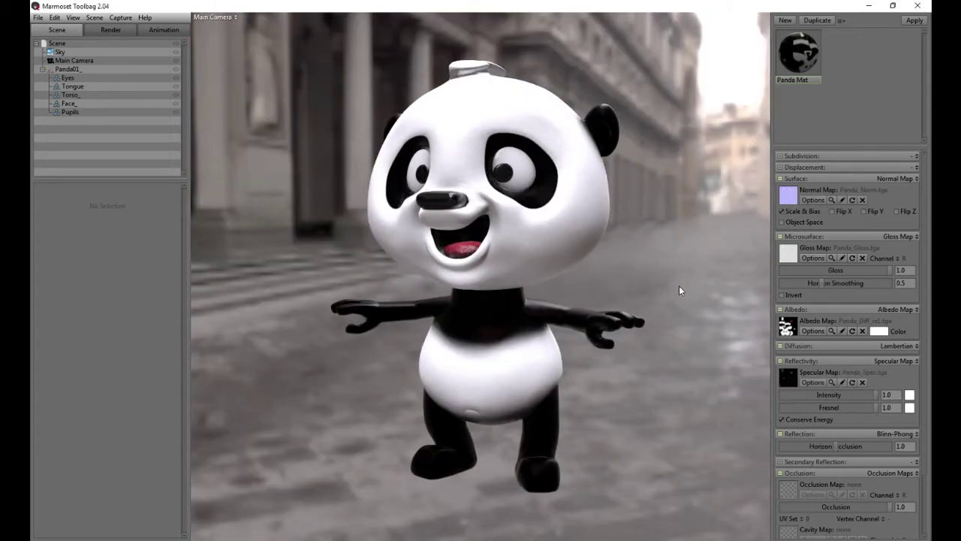
{"action": "left_click_drag", "start_coordinate": [636, 288], "coordinate": [531, 241]}
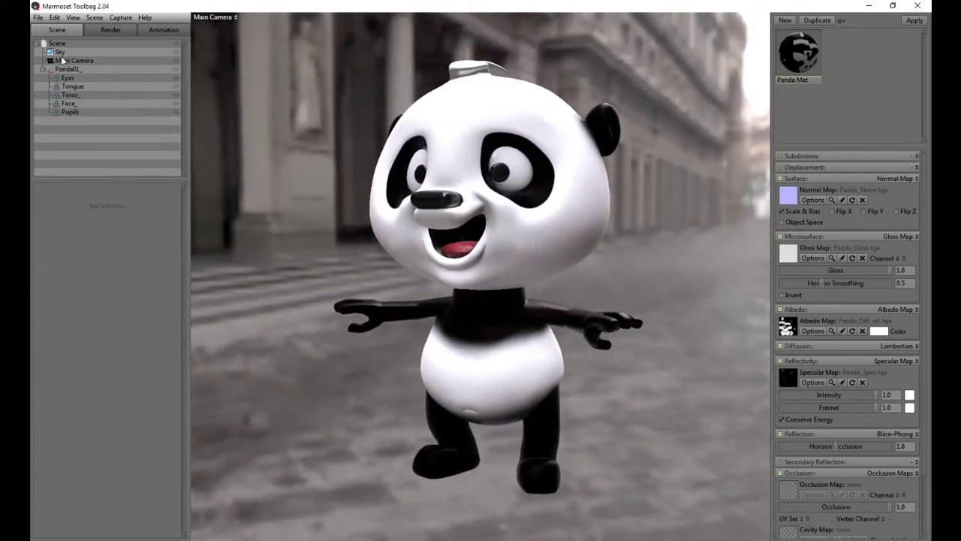
{"action": "left_click_drag", "start_coordinate": [591, 211], "coordinate": [588, 228]}
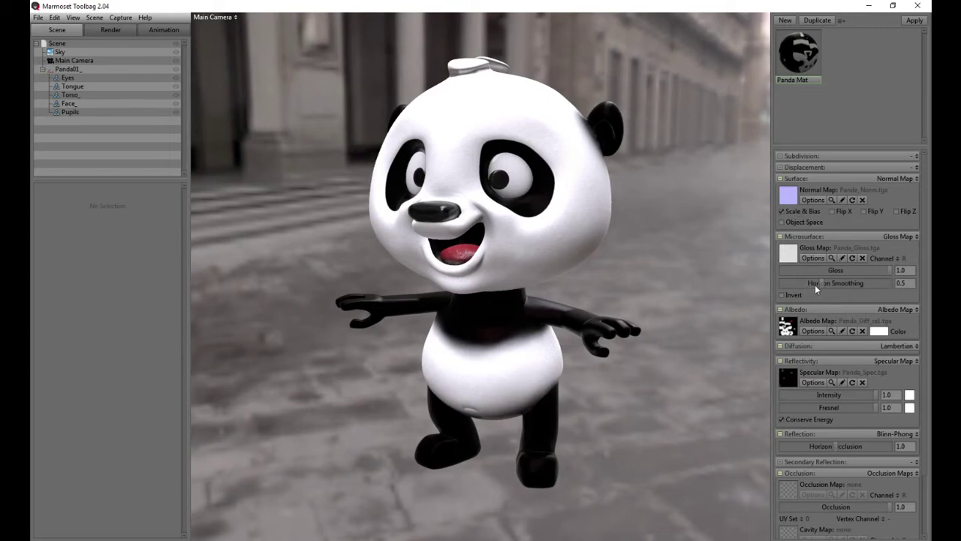
Step: Lower the gloss to 0.336 to examine its effect on the panda's face under changed lighting, and restore it to 1.0
{"action": "mouse_move", "coordinate": [874, 271]}
{"action": "left_mouse_down"}
{"action": "mouse_move", "coordinate": [778, 271]}
{"action": "mouse_move", "coordinate": [818, 274]}
{"action": "left_mouse_up"}
{"action": "left_click_drag", "start_coordinate": [571, 248], "coordinate": [470, 248], "text": "shift"}
{"action": "scroll", "coordinate": [469, 248], "scroll_direction": "up", "scroll_amount": 5}
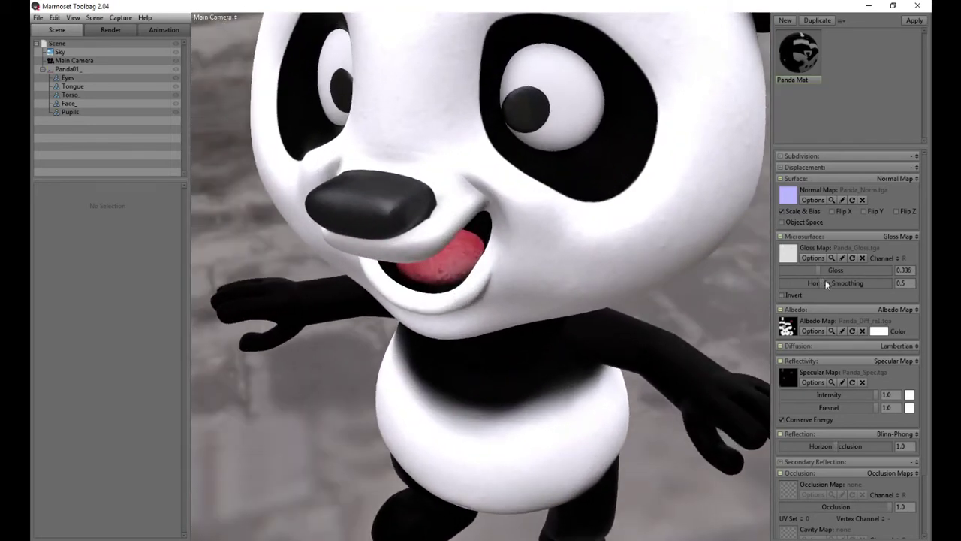
{"action": "left_click_drag", "start_coordinate": [819, 270], "coordinate": [890, 274]}
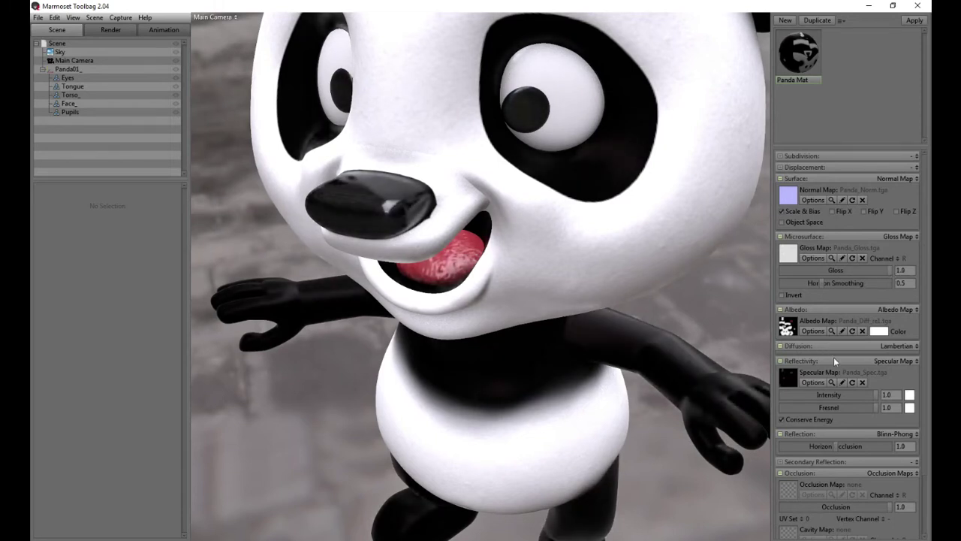
{"action": "left_click_drag", "start_coordinate": [878, 396], "coordinate": [879, 396]}
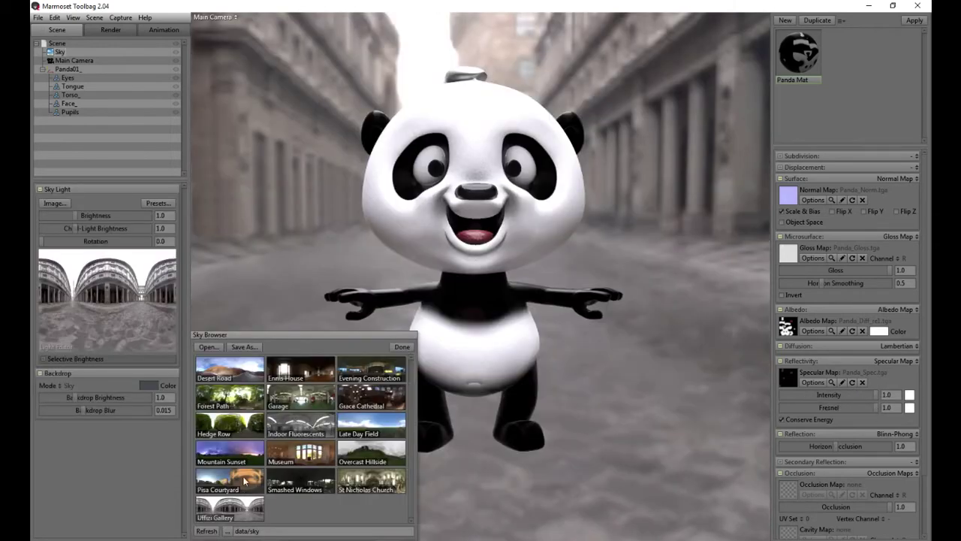
Step: Preview the panda under the Pisa Courtyard, Smashed Windows, St Nicholas Church, Museum, Indoor Fluorescents and Mountain Sunset skies
{"action": "left_click", "coordinate": [244, 481]}
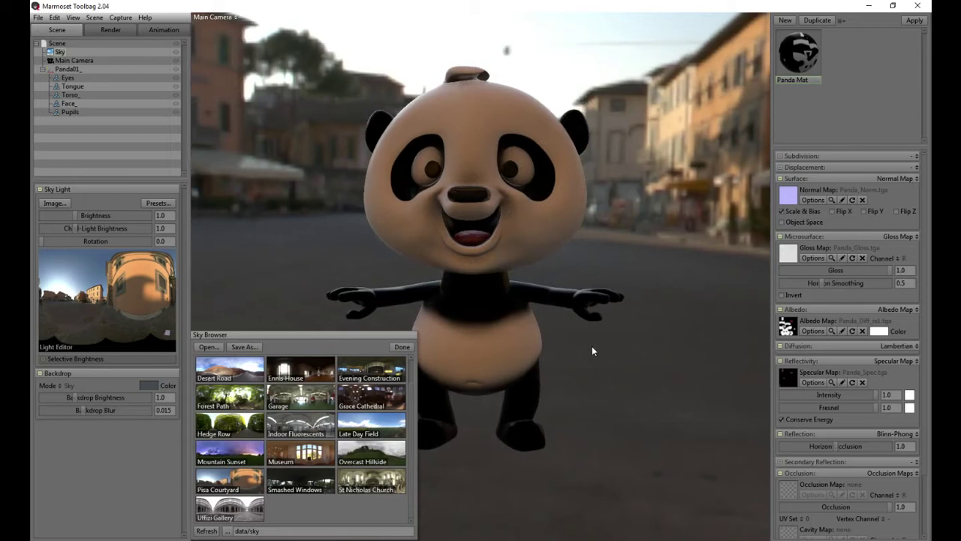
{"action": "left_click", "coordinate": [289, 486]}
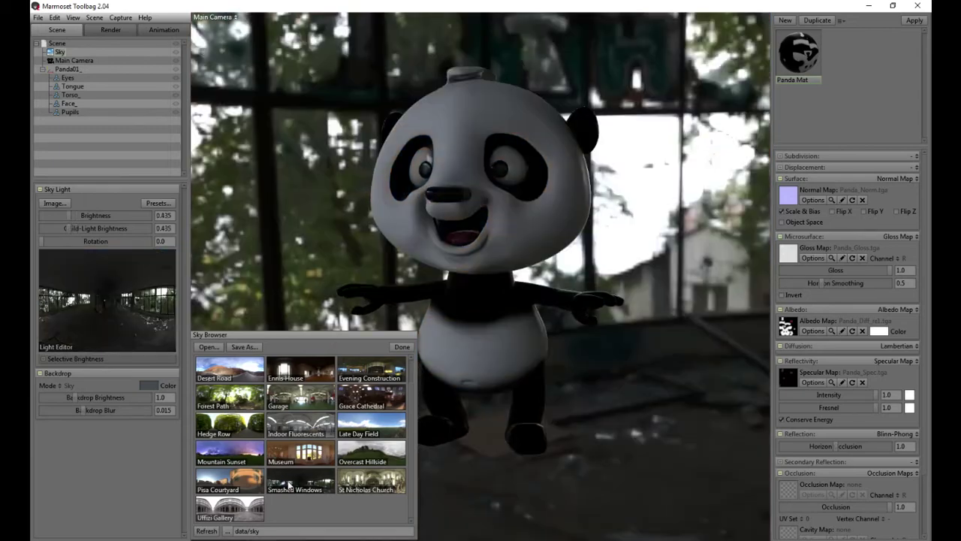
{"action": "left_click", "coordinate": [356, 481]}
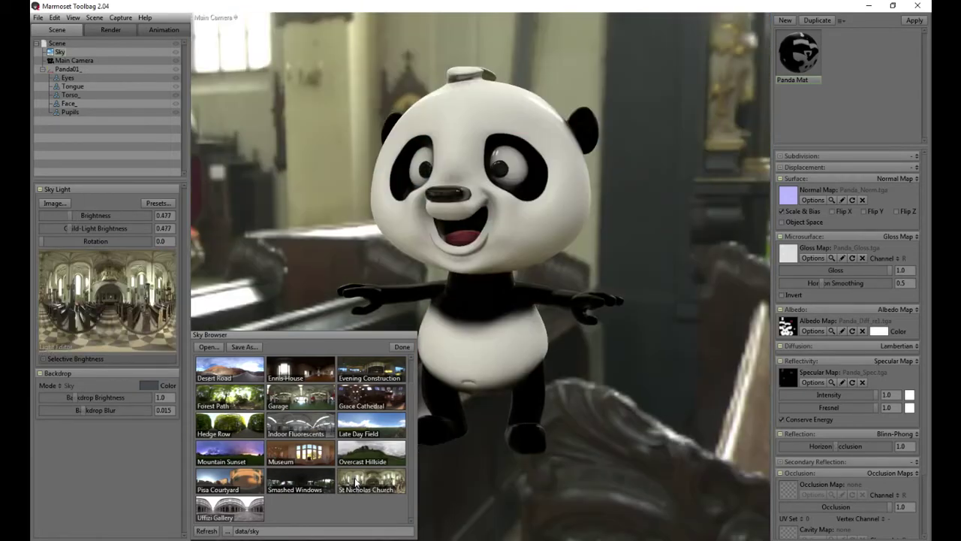
{"action": "left_click", "coordinate": [321, 458]}
{"action": "left_click", "coordinate": [301, 425]}
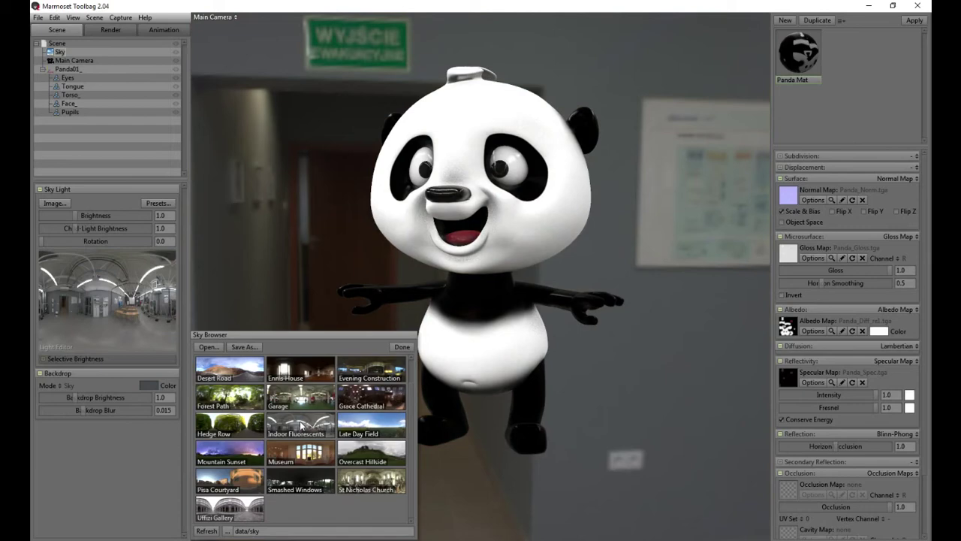
{"action": "left_click", "coordinate": [228, 451]}
{"action": "left_click_drag", "start_coordinate": [535, 411], "coordinate": [471, 337]}
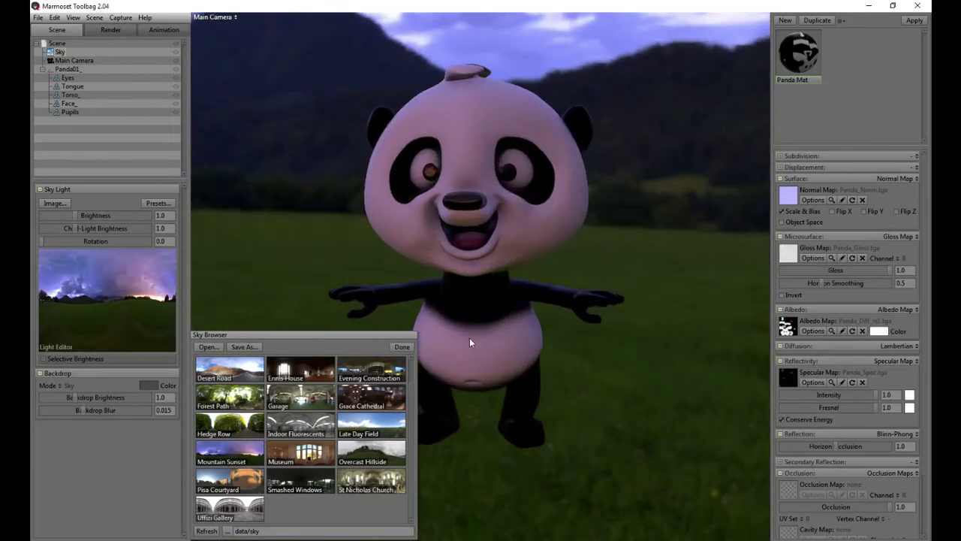
Step: Try further sky presets on the panda, including Grace Cathedral, Indoor Fluorescents, Museum and Smashed Windows, comparing the shading from different angles
{"action": "left_click", "coordinate": [392, 370]}
{"action": "left_click", "coordinate": [303, 378]}
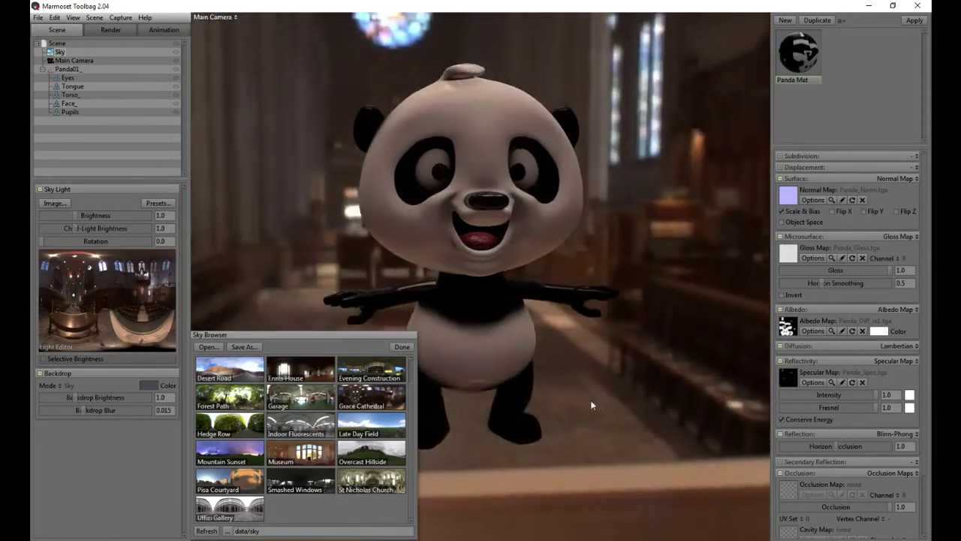
{"action": "left_click_drag", "start_coordinate": [590, 399], "coordinate": [478, 432]}
{"action": "left_click", "coordinate": [292, 431]}
{"action": "left_click", "coordinate": [300, 453]}
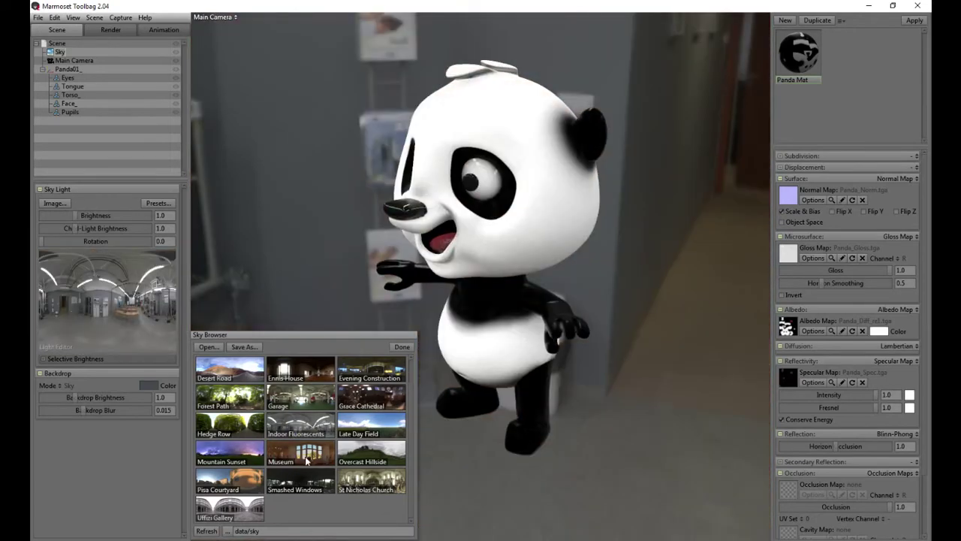
{"action": "left_click_drag", "start_coordinate": [553, 397], "coordinate": [615, 398]}
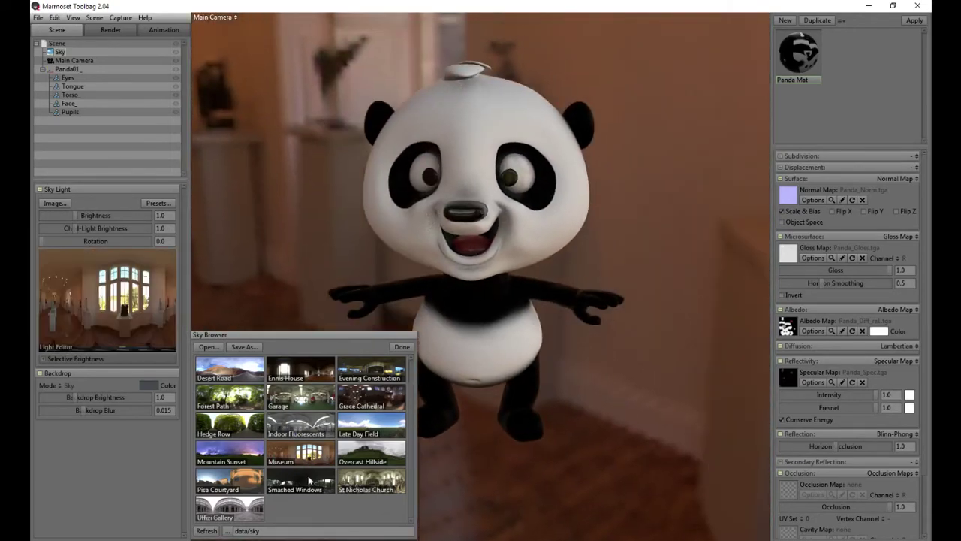
{"action": "left_click", "coordinate": [305, 482]}
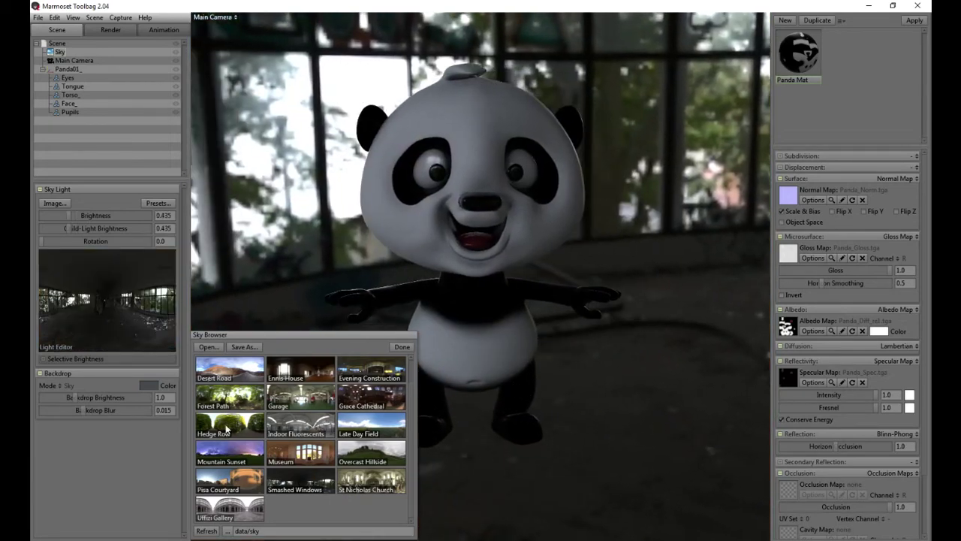
Step: Light the scene with the Pisa Courtyard sky preset, close the sky browser and raise the sky light brightness to 2.585
{"action": "left_click", "coordinate": [230, 481]}
{"action": "left_click", "coordinate": [402, 347]}
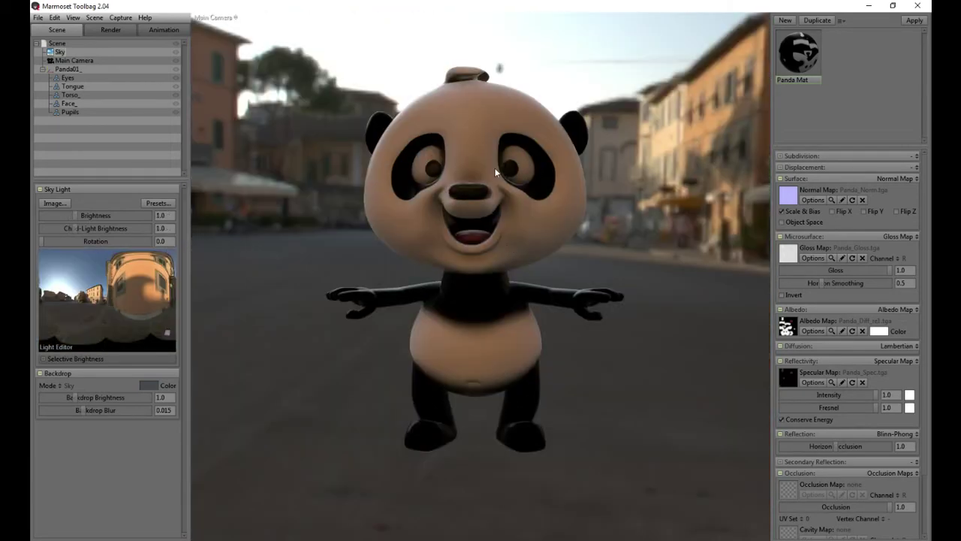
{"action": "left_click_drag", "start_coordinate": [634, 244], "coordinate": [690, 261]}
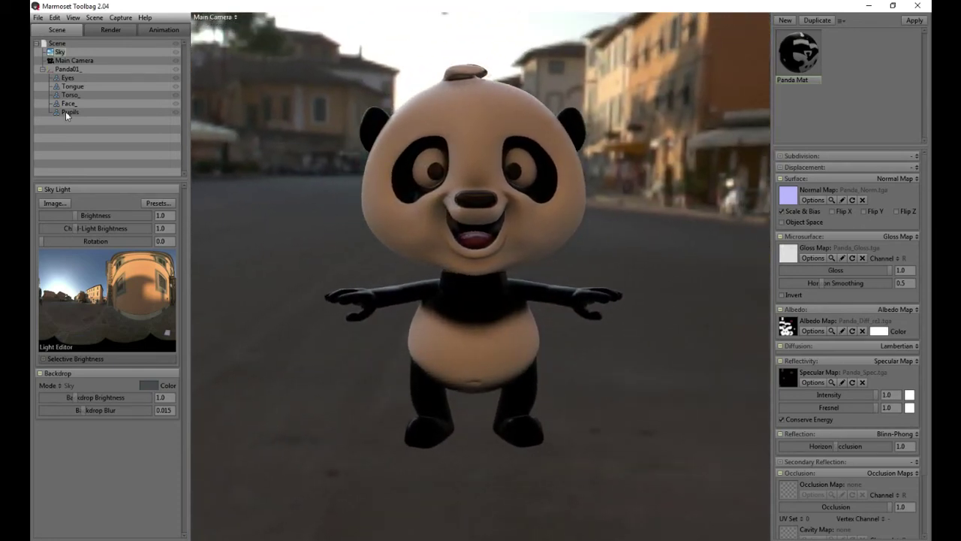
{"action": "left_click_drag", "start_coordinate": [77, 212], "coordinate": [513, 219]}
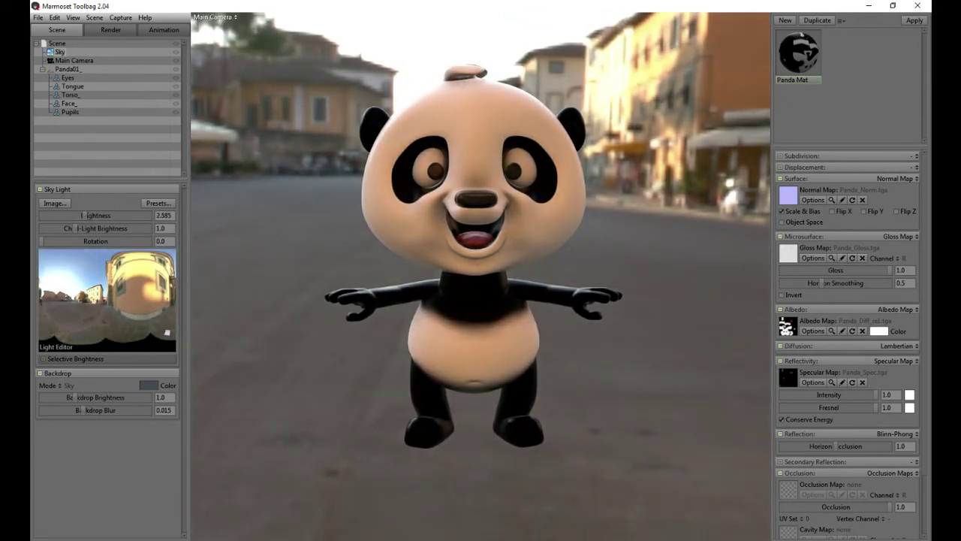